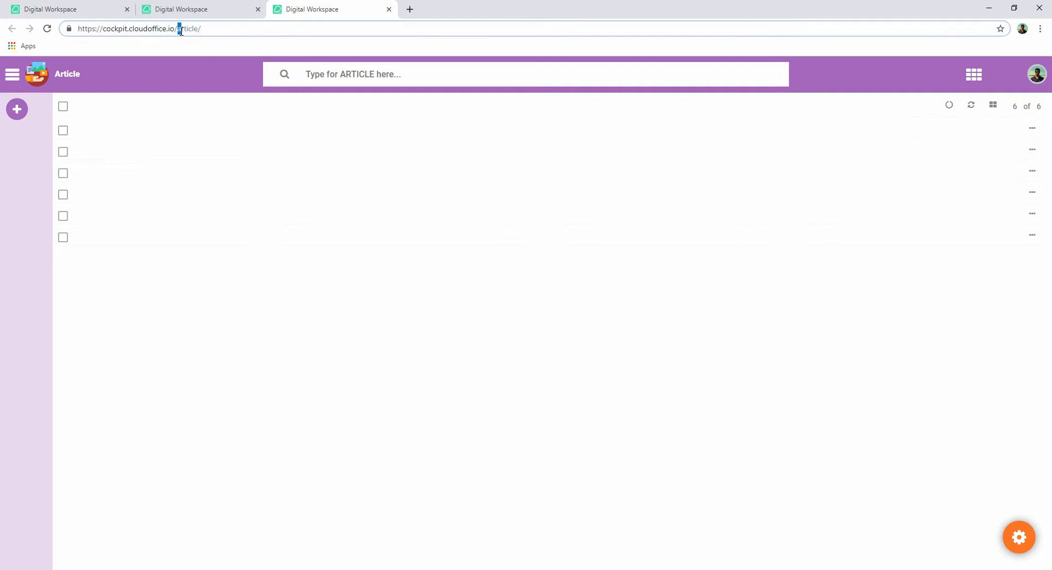
- Switch to the Document Hub tab and open the Cockpit Designer
click(97, 9)
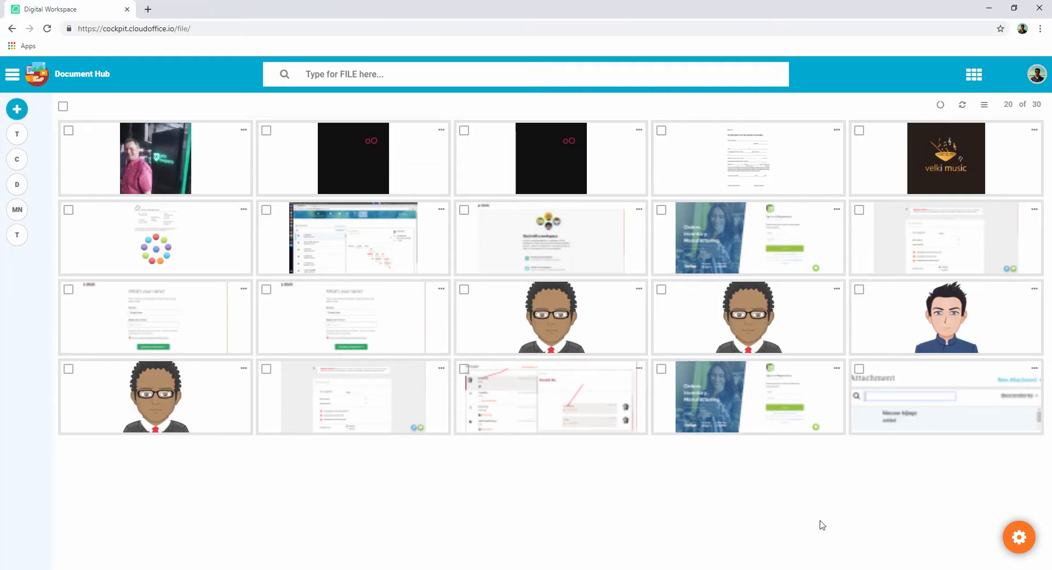
click(1019, 538)
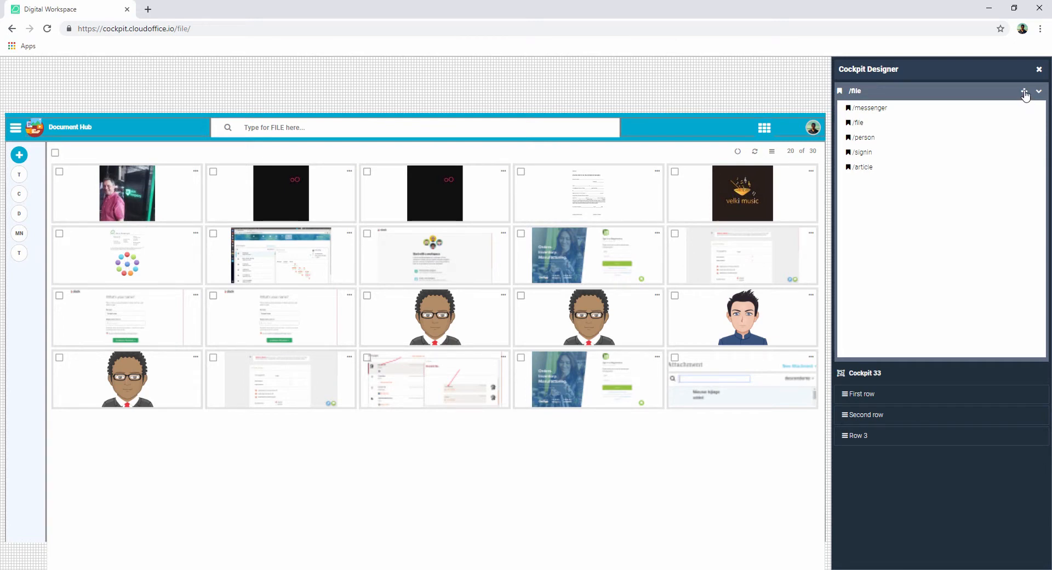
- Add a new path named campaign, marked as secure but not as home, and save it
click(1024, 94)
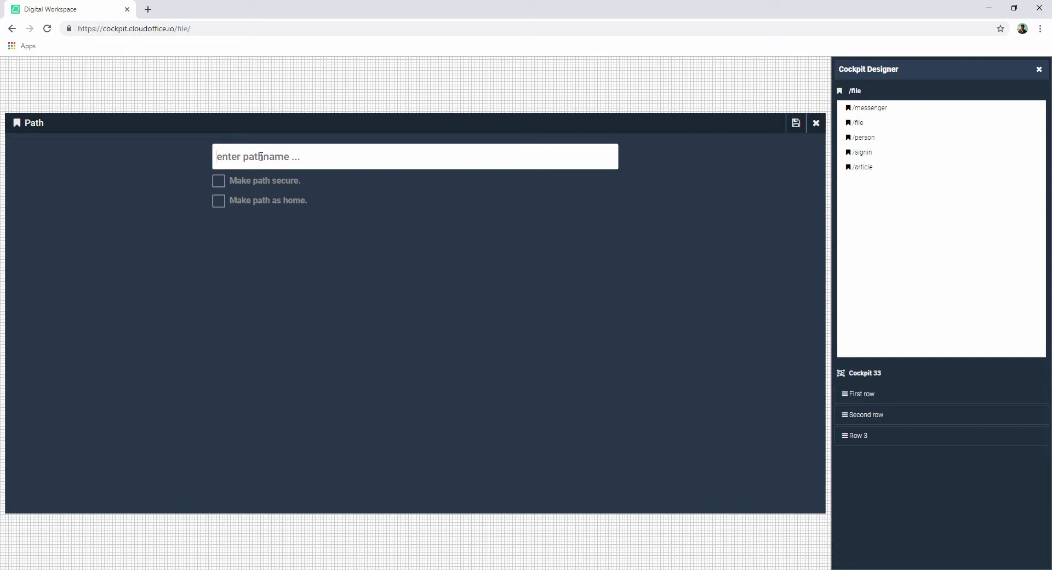
text(campaign)
click(219, 181)
drag(230, 181, 296, 181)
click(304, 185)
click(219, 201)
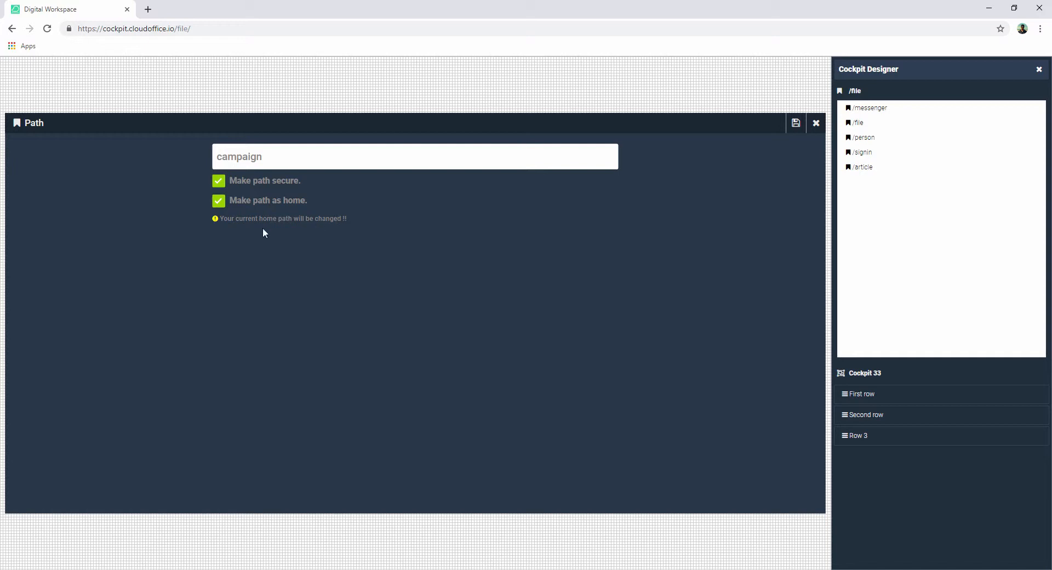
click(219, 201)
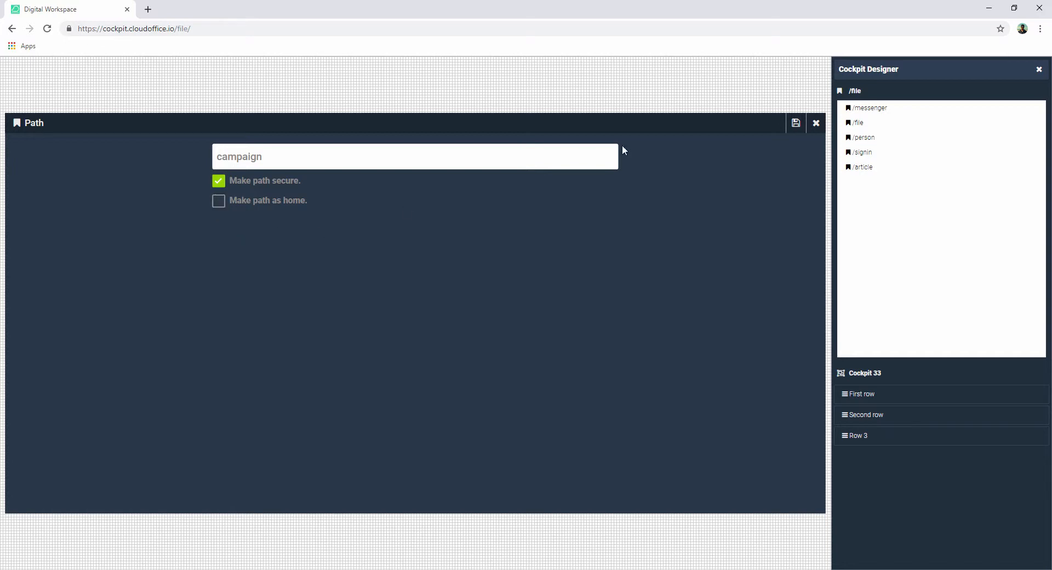
click(795, 124)
- Open the /campaign path and insert a second row into its blank layout
mouse_move(871, 188)
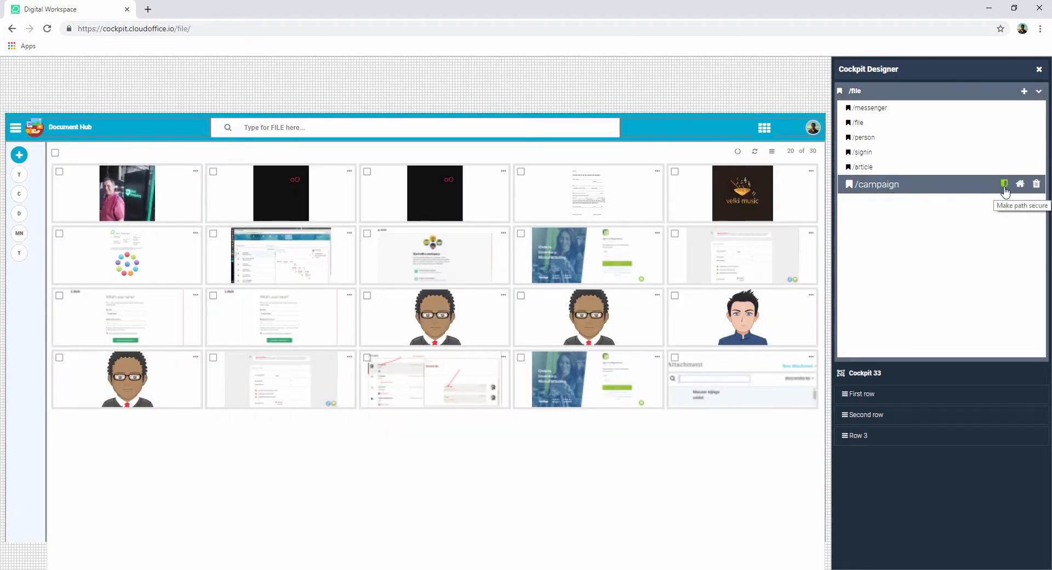
click(879, 186)
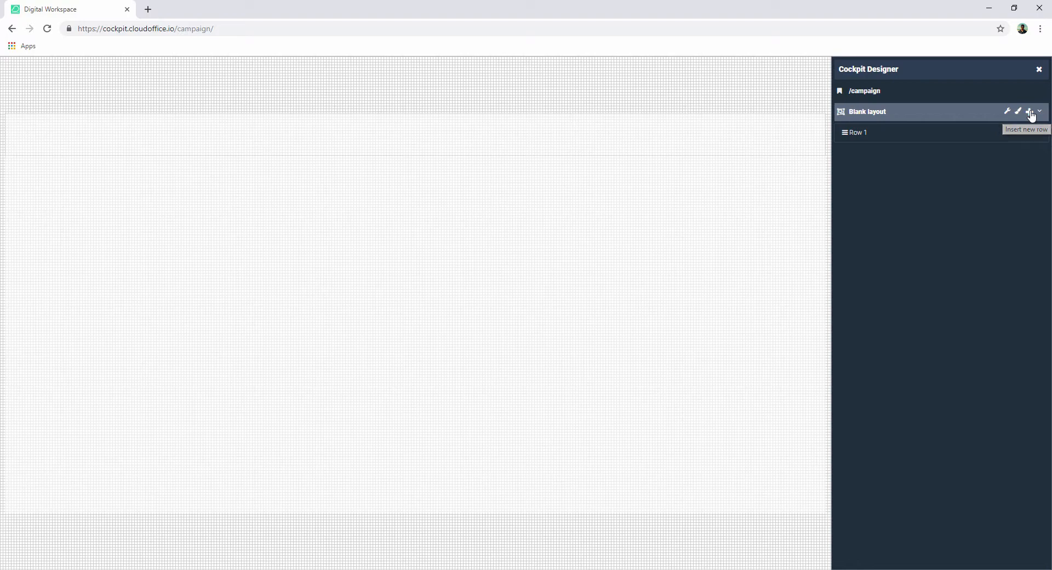
click(1028, 112)
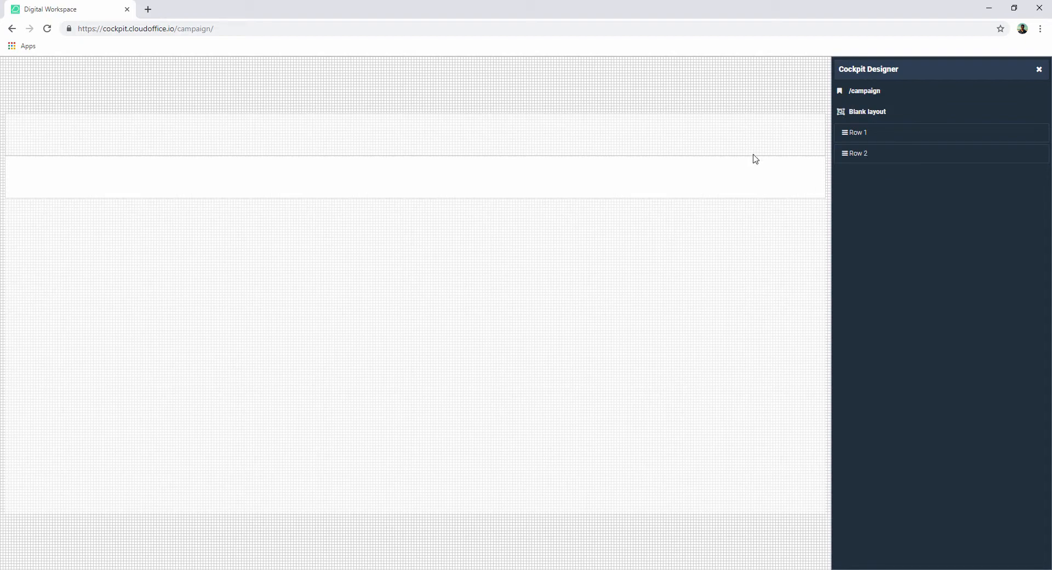
- Set Row 1's background to #14A76C, height to 66px and border to none, and save
mouse_move(999, 134)
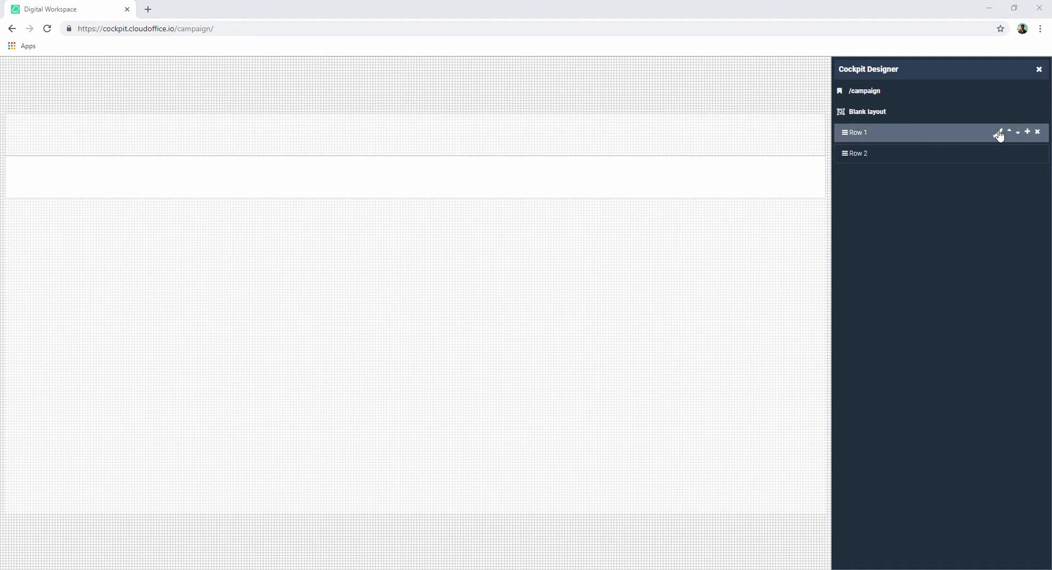
click(998, 133)
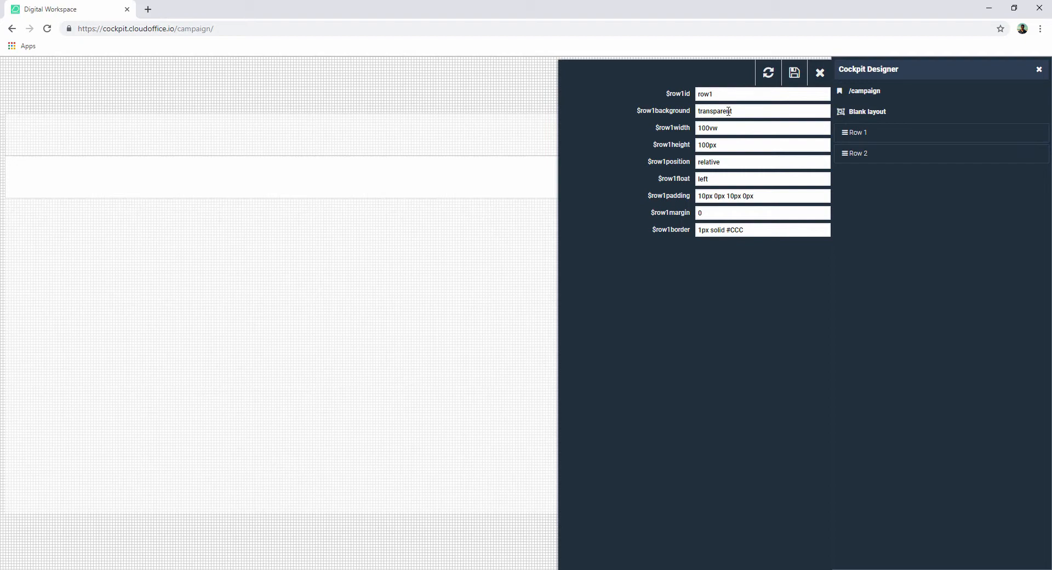
drag(733, 111, 687, 112)
text(#14A76C)
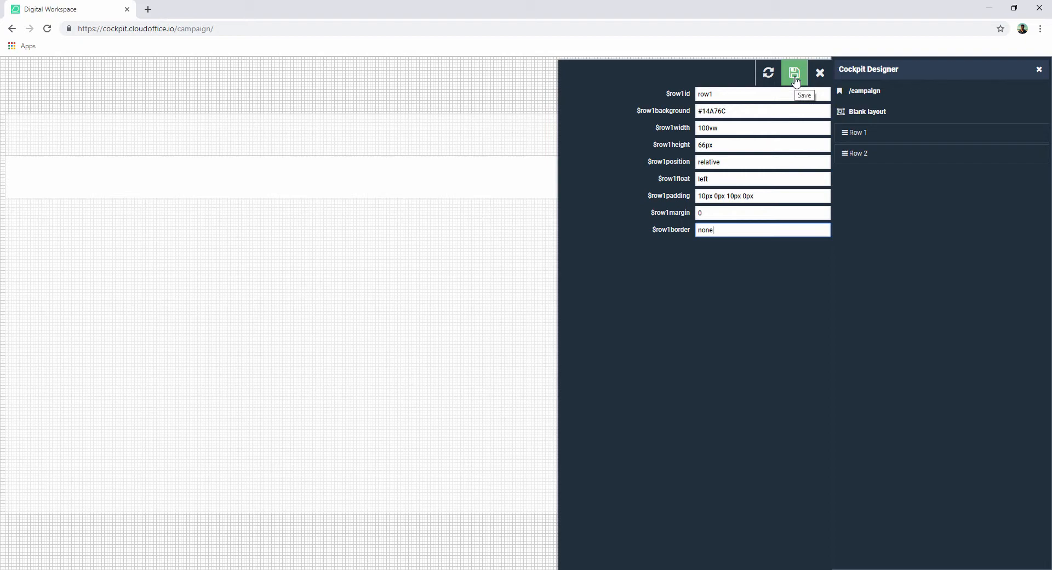
click(795, 76)
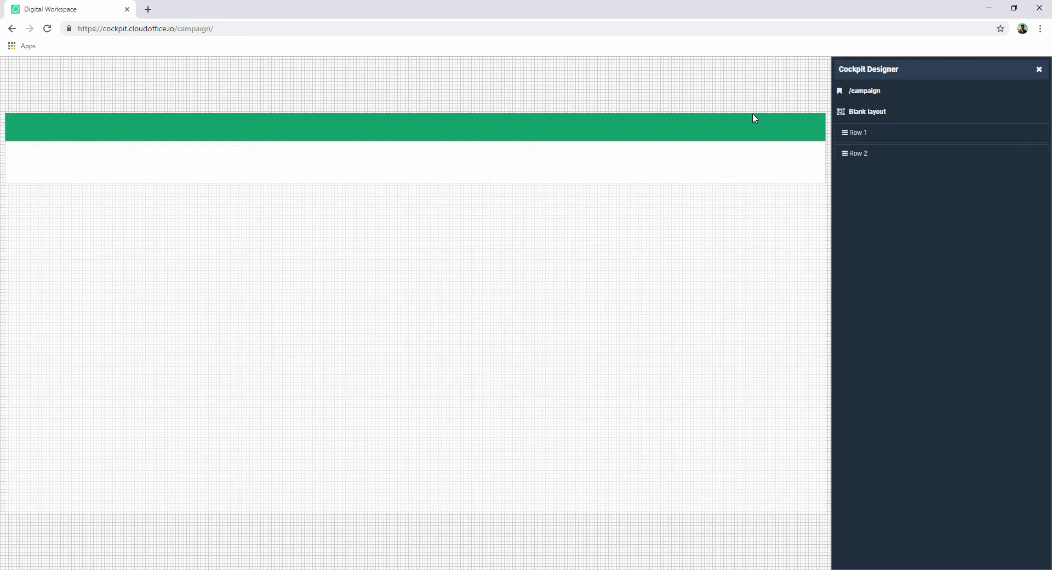
- Insert three columns into Row 1
mouse_move(1026, 136)
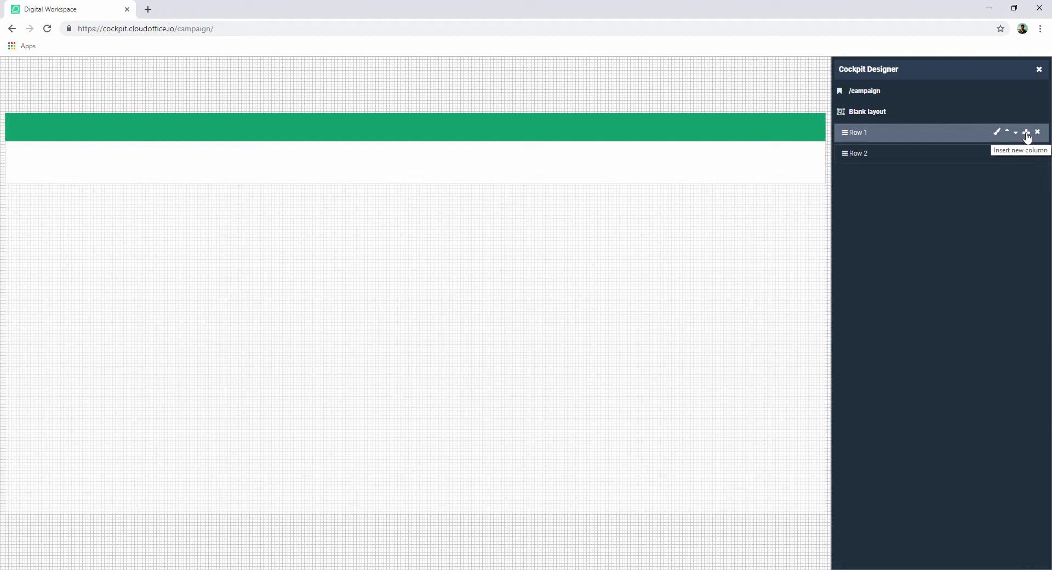
click(1026, 136)
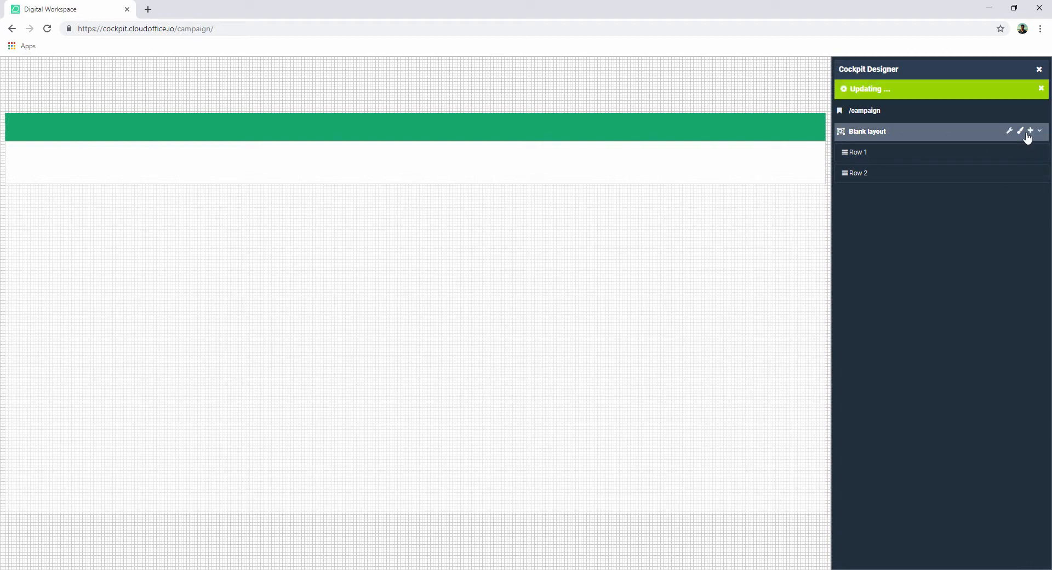
click(1028, 135)
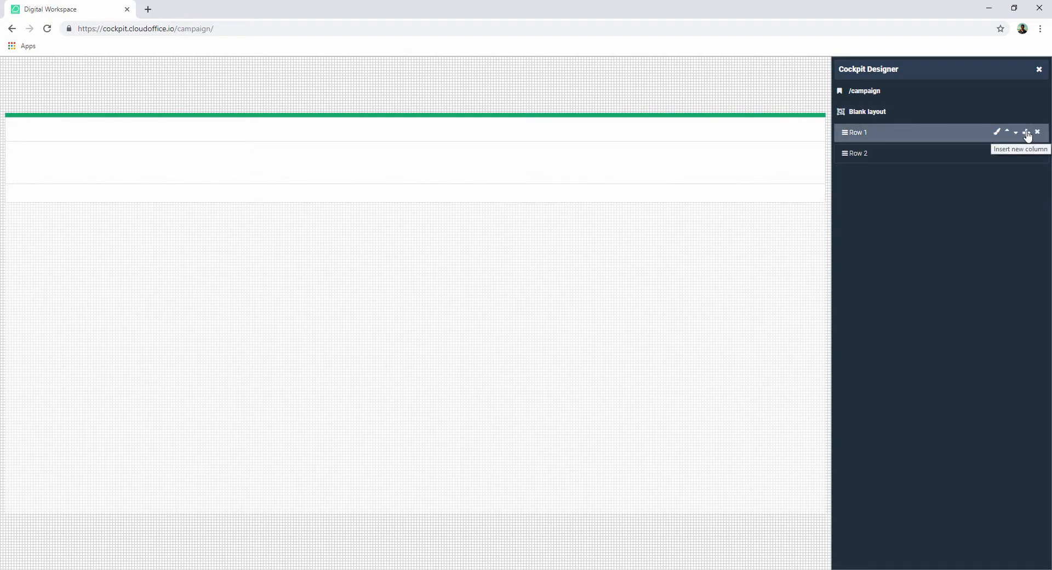
click(1027, 134)
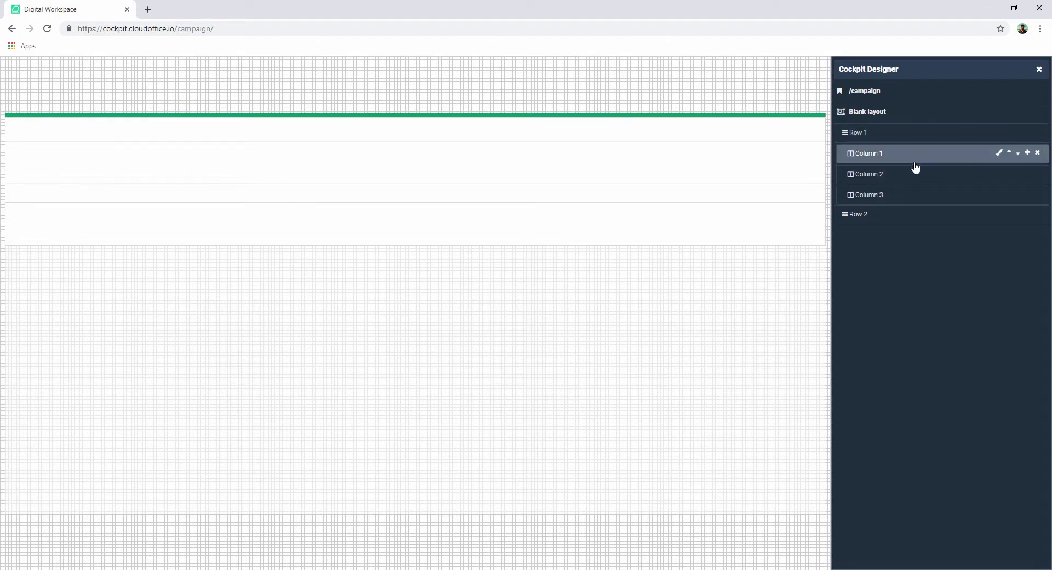
- Set Row 1's Column 1 background to transparent, width to 25%, height to 45px and border to none, and save
click(999, 155)
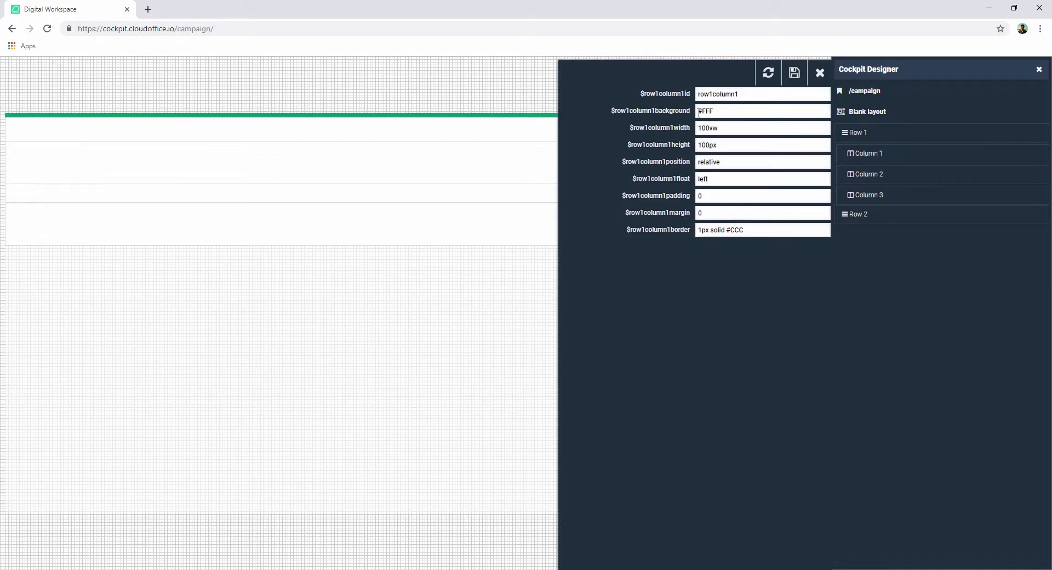
drag(720, 111, 684, 112)
text(transparent)
double_click(701, 128)
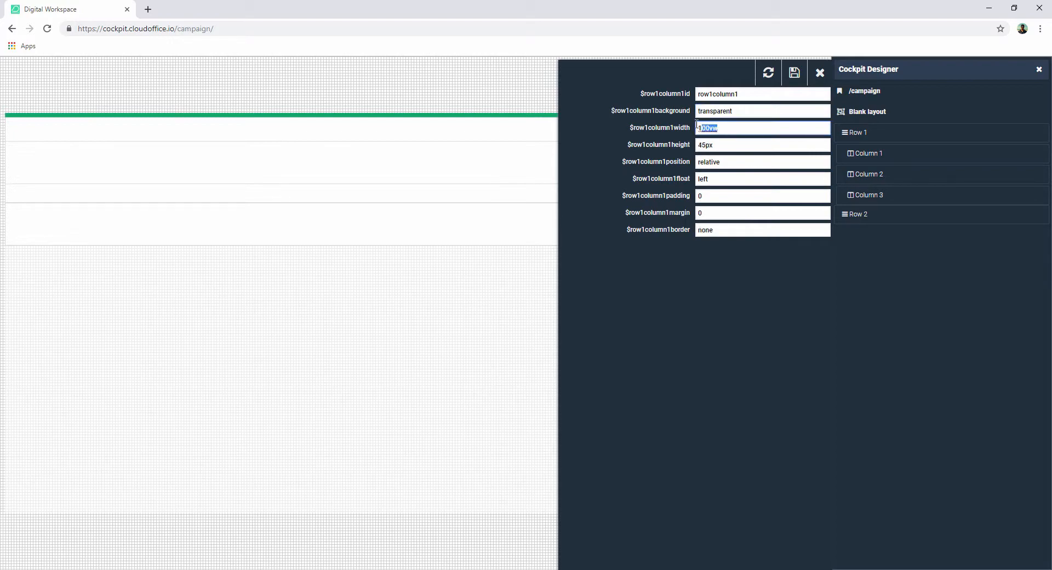
text(25%)
click(795, 79)
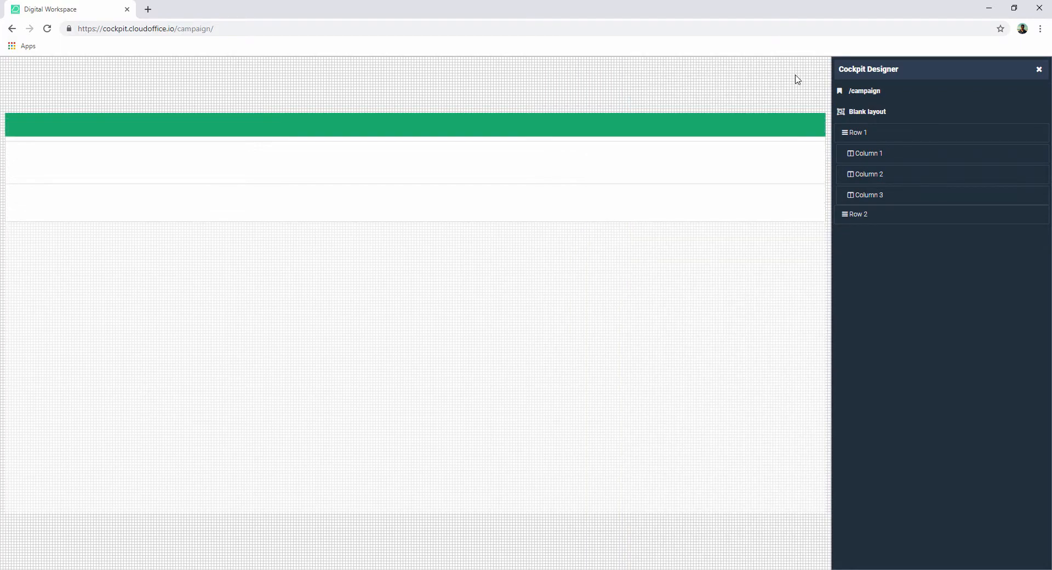
- Insert two columns into Row 2
mouse_move(999, 174)
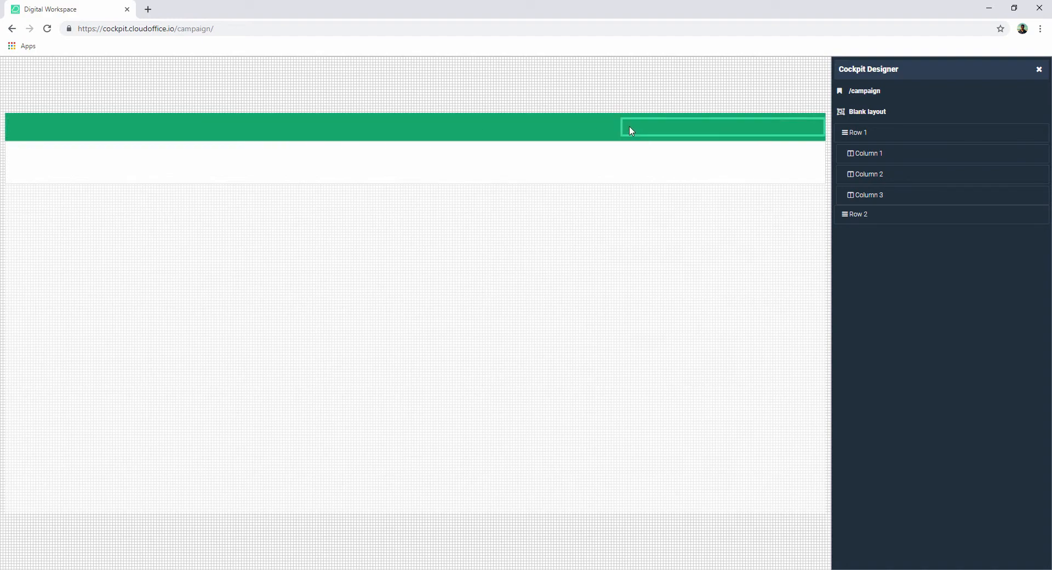
mouse_move(1026, 215)
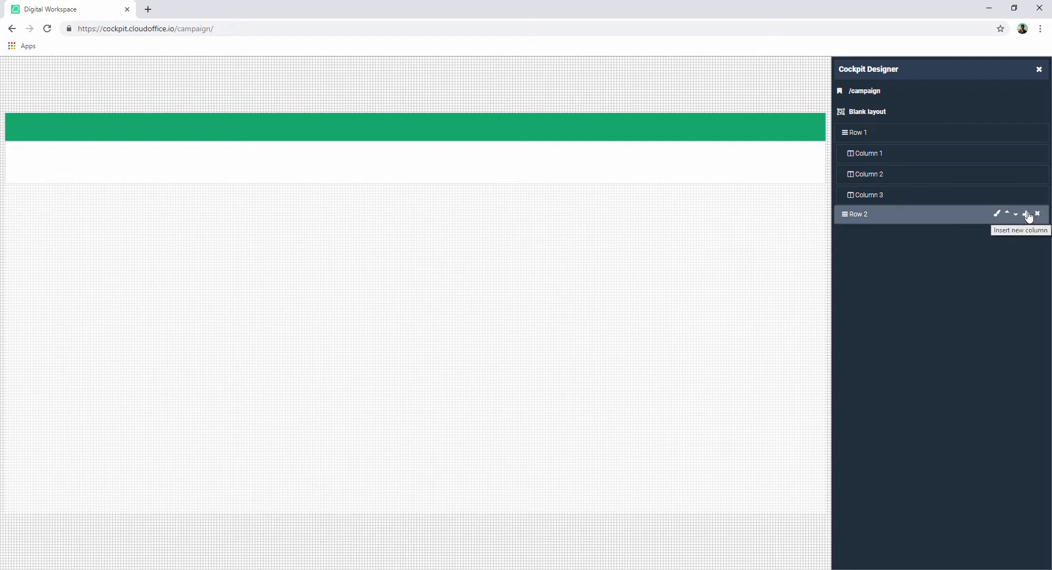
click(1026, 214)
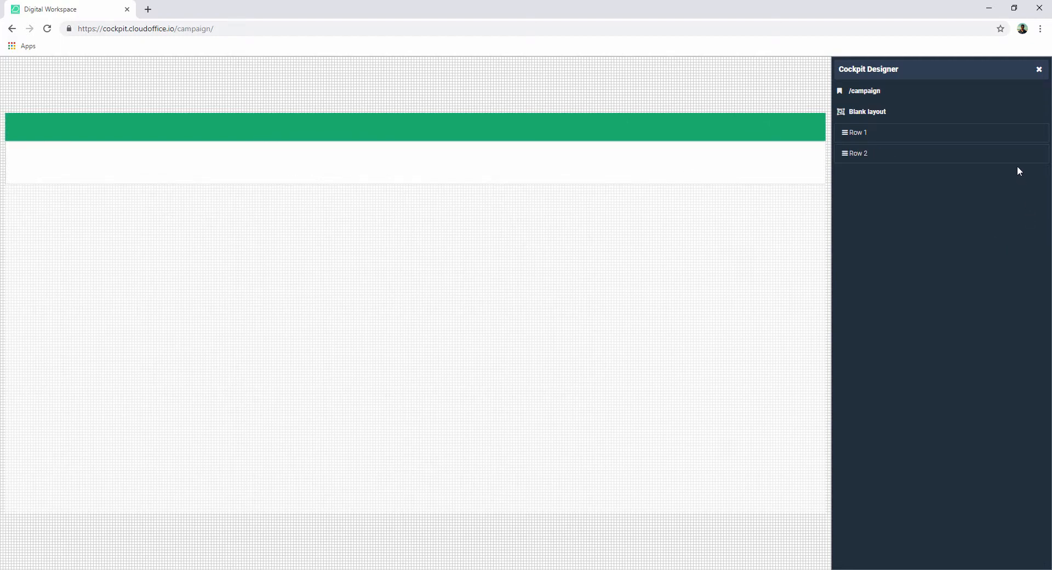
click(1026, 154)
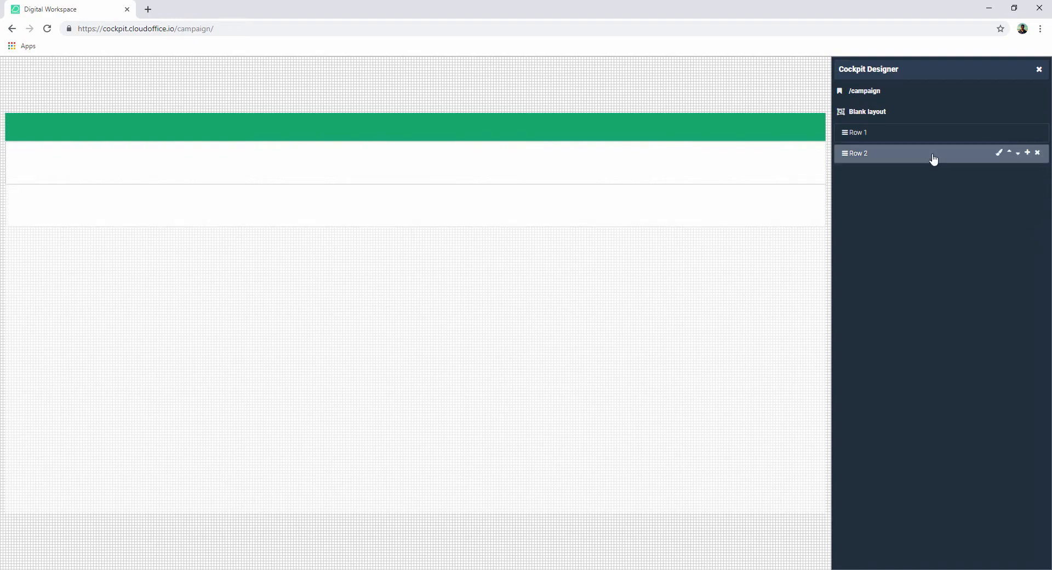
click(933, 158)
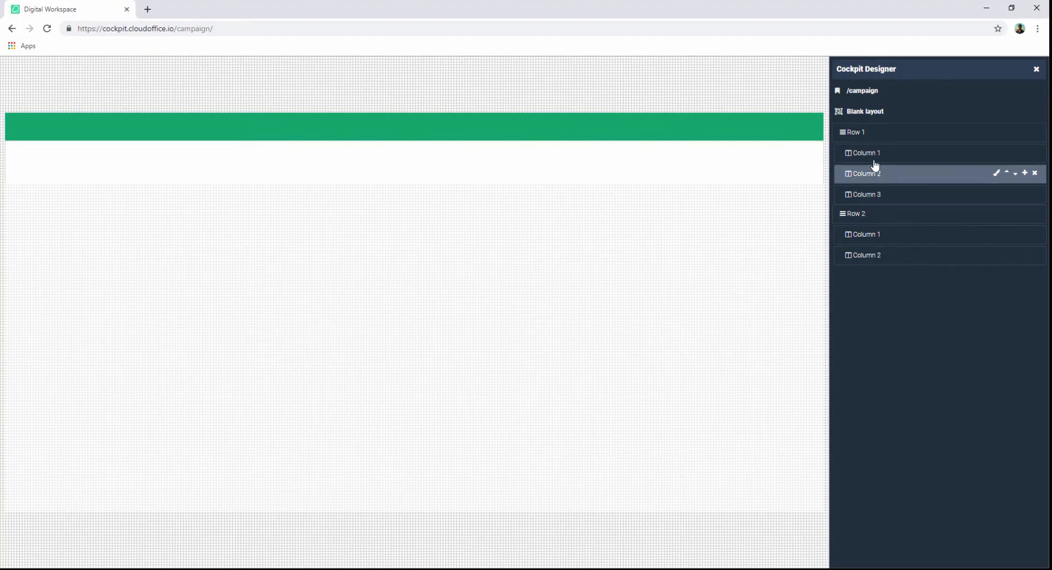
- Rename the blank layout to Campaign layout
double_click(874, 113)
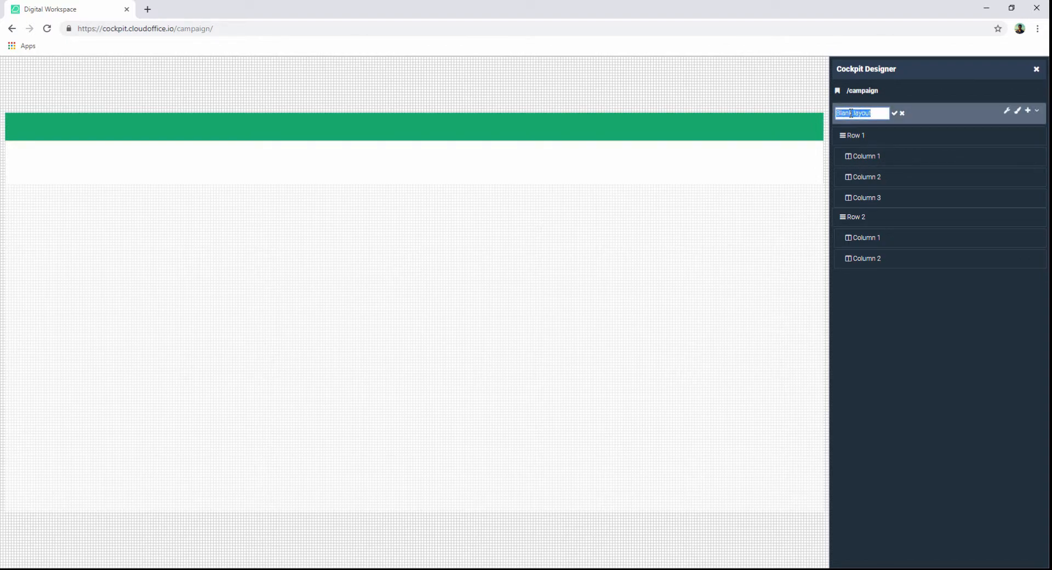
text(Campaign layou)
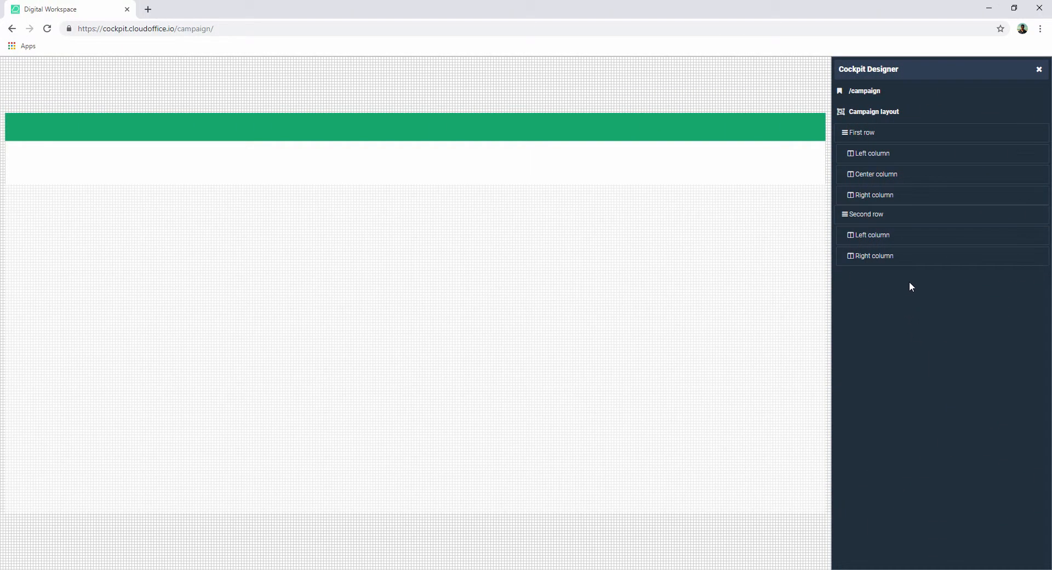
- Insert a profilemenu-component and an adminmenu-component into the first row's right column
mouse_move(1016, 205)
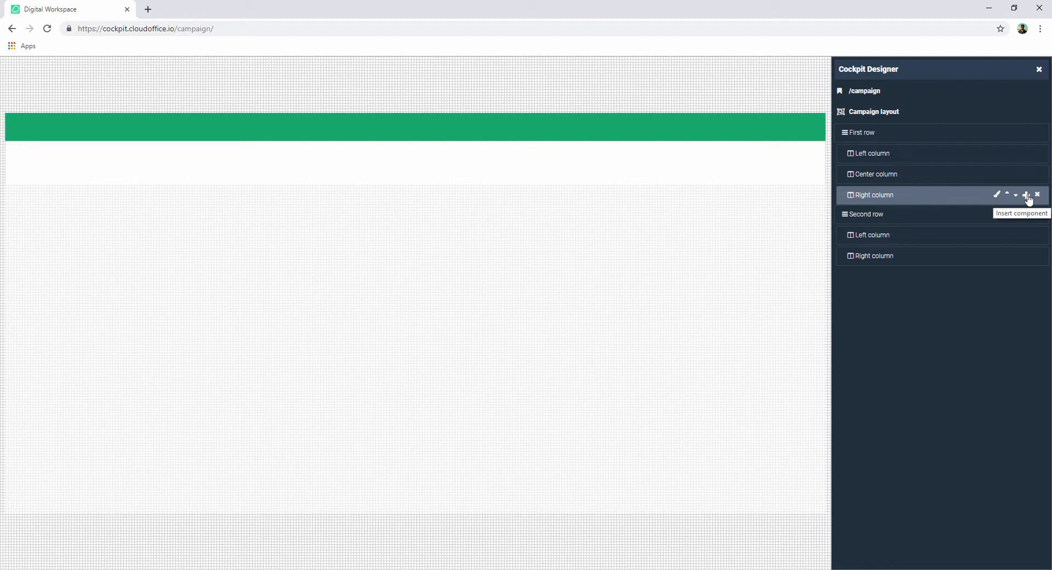
click(1026, 195)
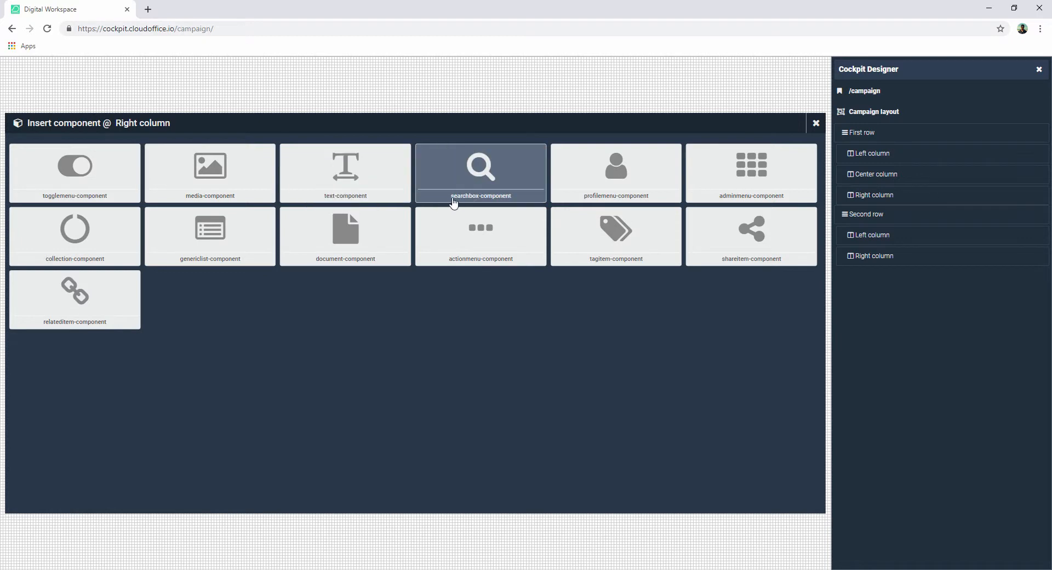
click(646, 184)
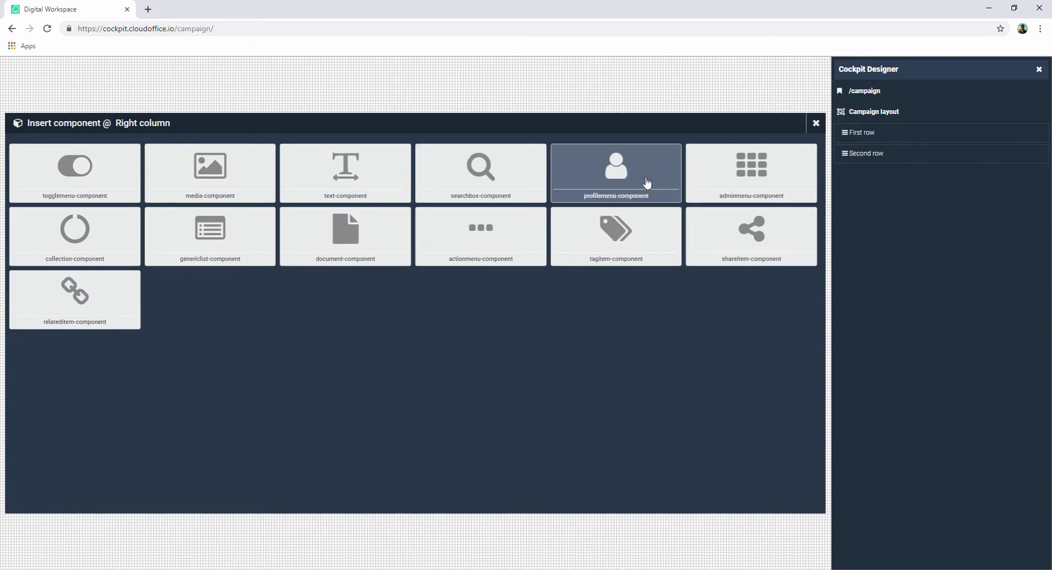
click(764, 180)
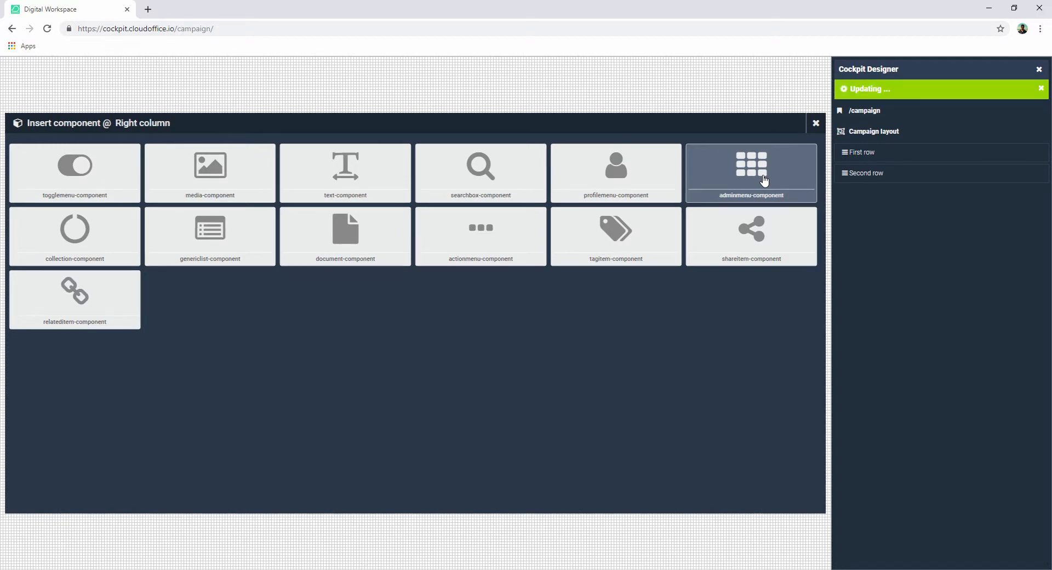
click(816, 125)
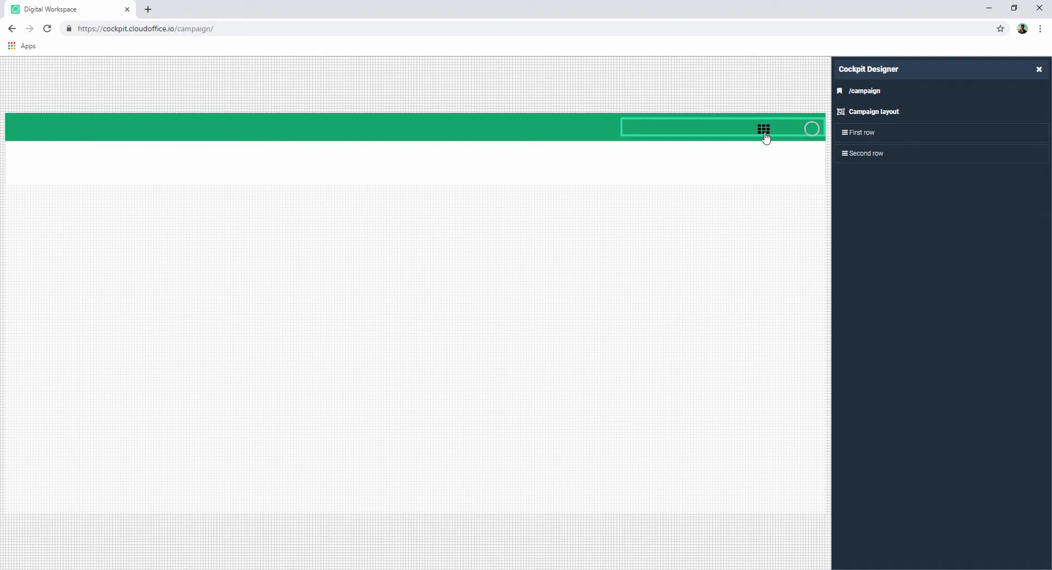
- Open the adminmenu-component's properties in the first row's right column and save them
mouse_move(909, 162)
mouse_move(960, 137)
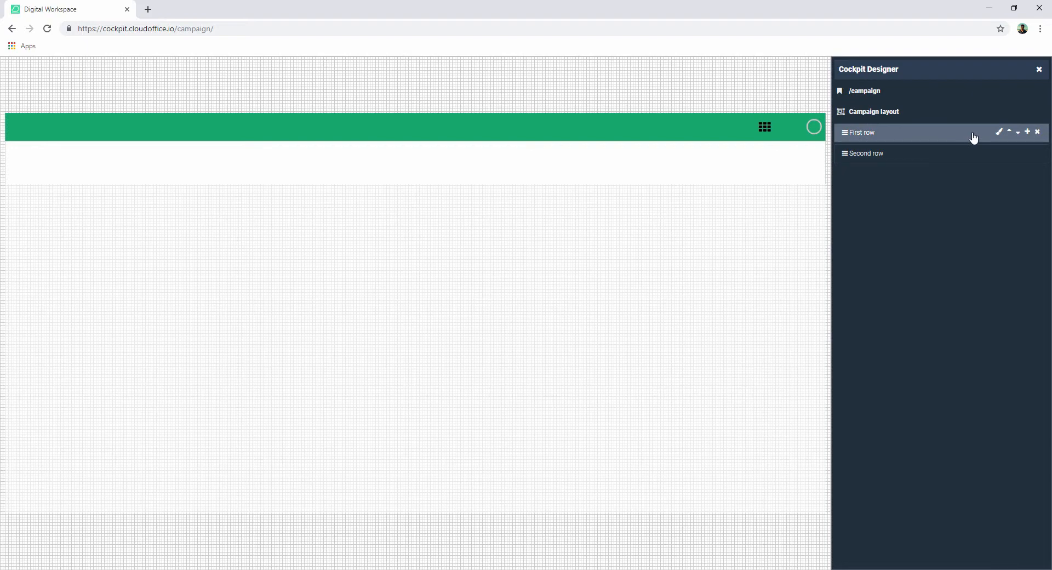
click(977, 137)
mouse_move(894, 214)
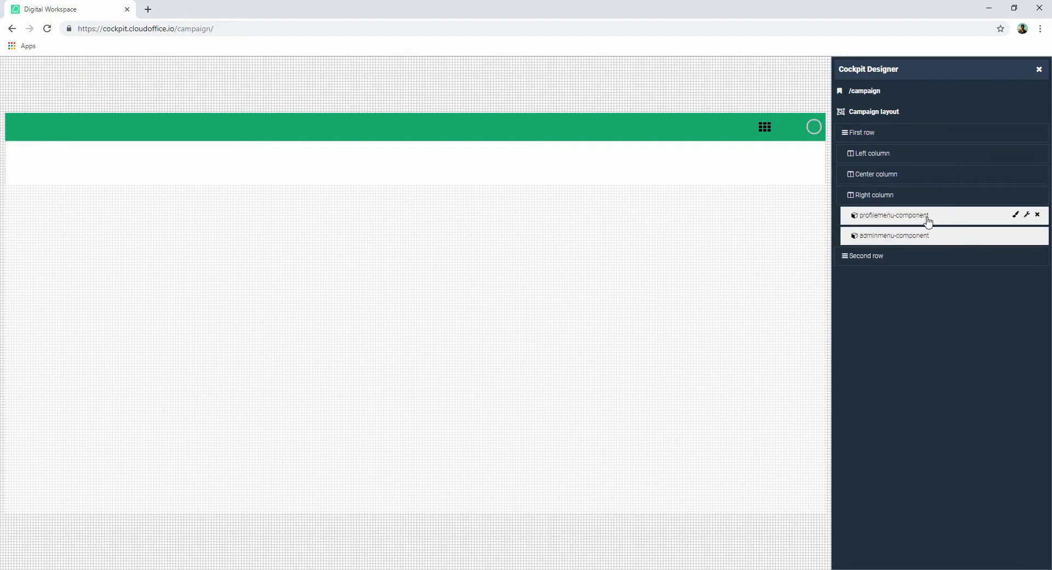
mouse_move(902, 235)
click(1014, 237)
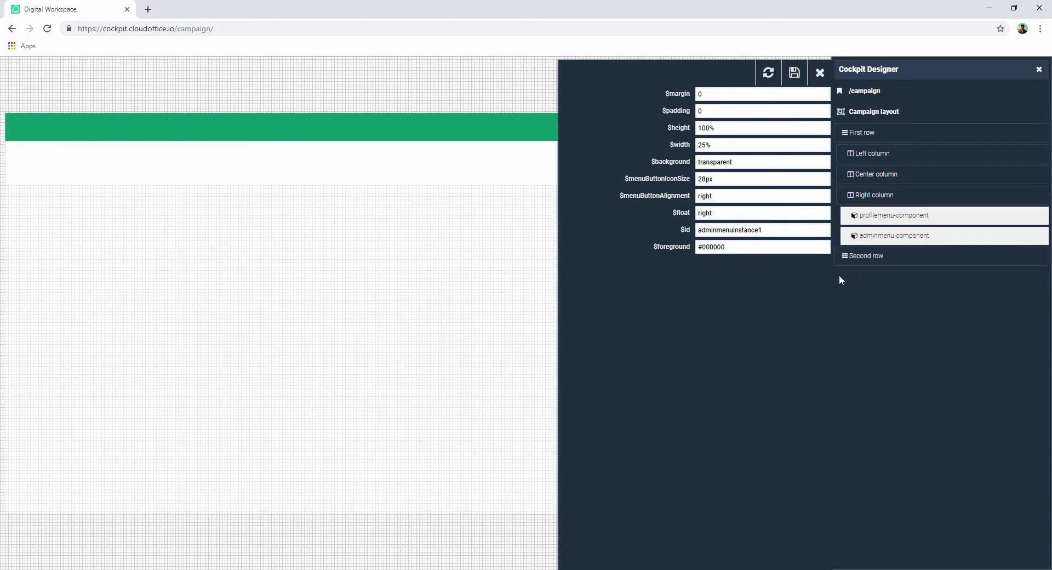
click(796, 76)
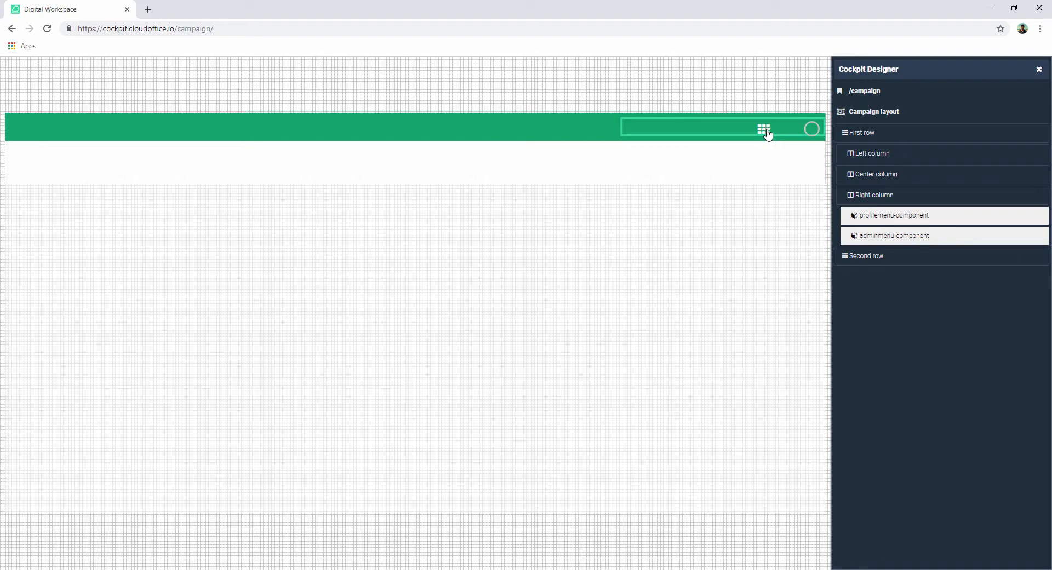
- Open the configuration of the genericlist-component in the second row's right column
click(765, 129)
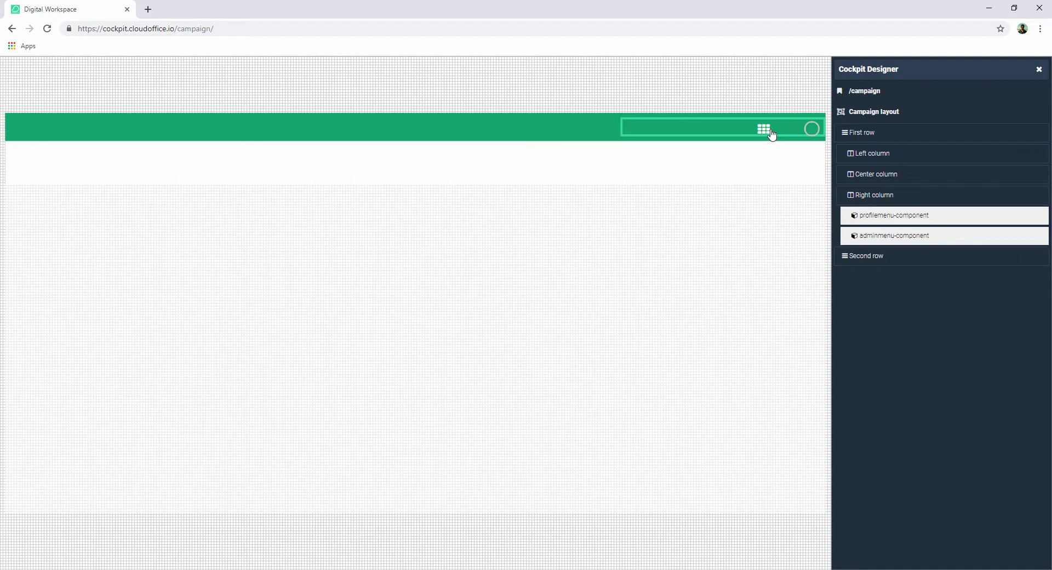
click(1039, 70)
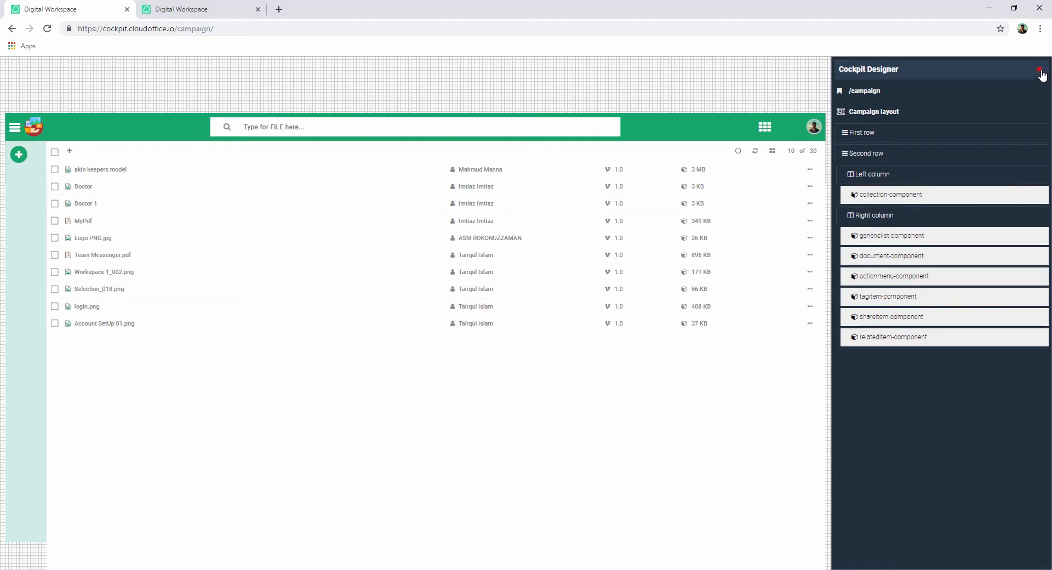
click(1040, 71)
click(1026, 235)
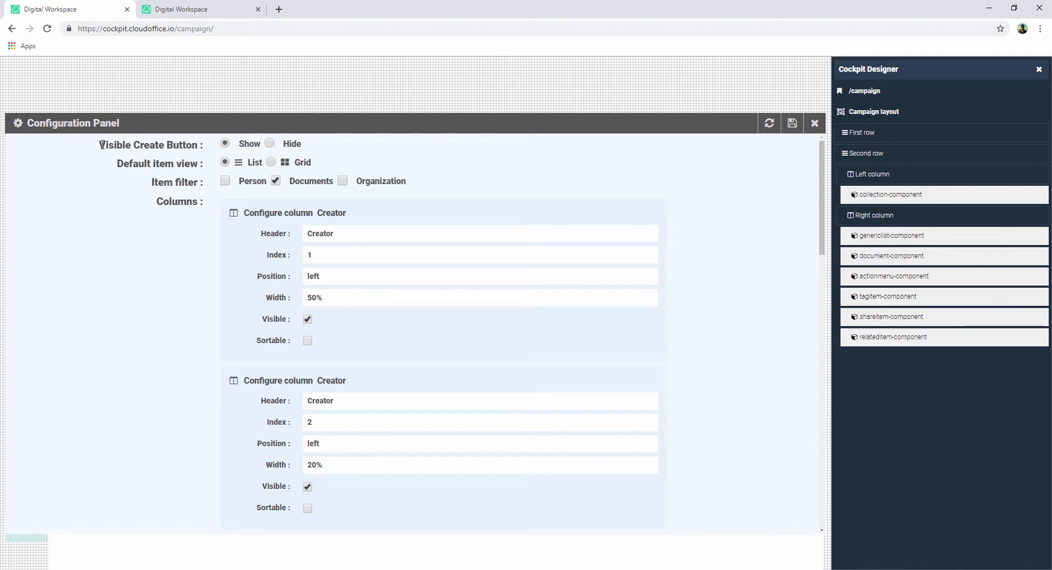
- Set the Visible Create Button option to Hide
drag(100, 145, 196, 149)
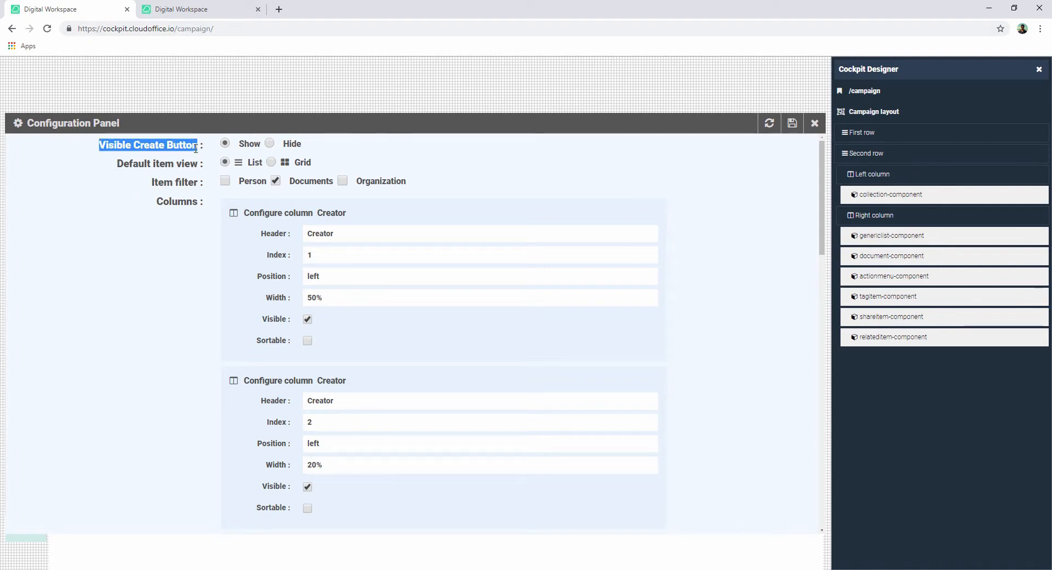
click(195, 148)
click(269, 144)
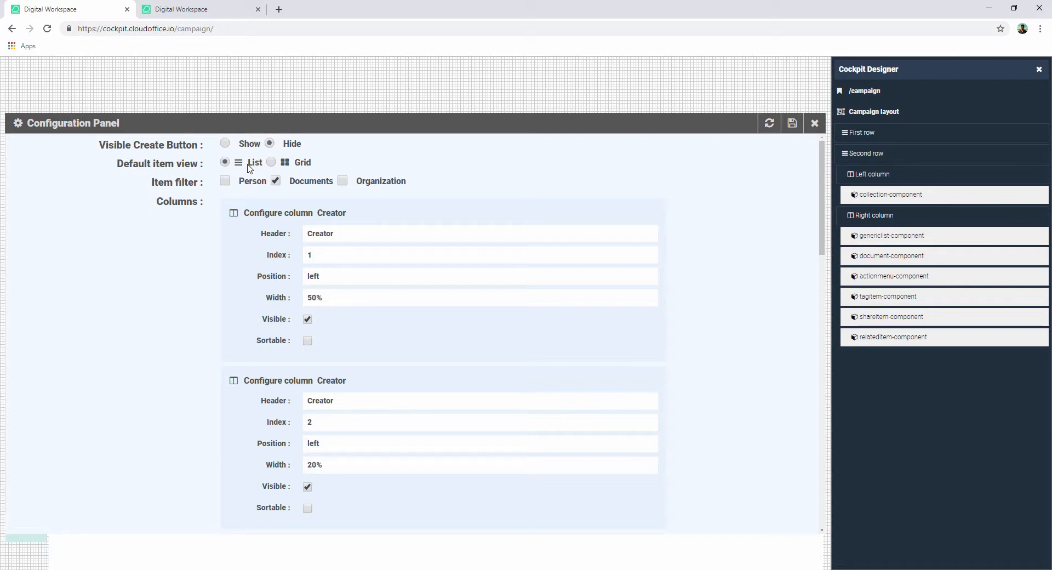
- Set the default item view to Grid
drag(247, 163, 265, 164)
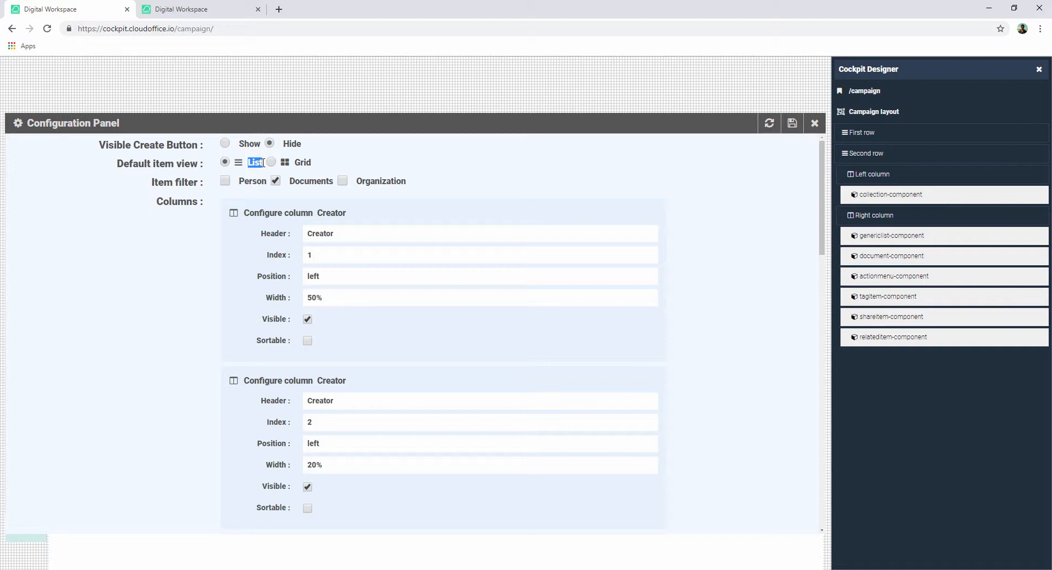
click(305, 165)
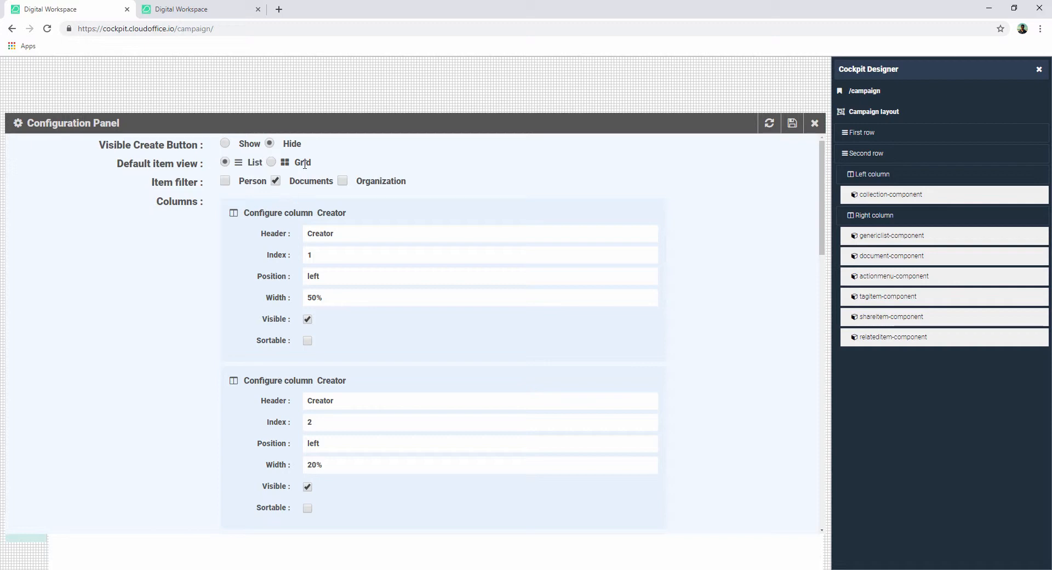
click(271, 162)
- Clear the Person and Organization item filters, keeping Documents checked
click(343, 182)
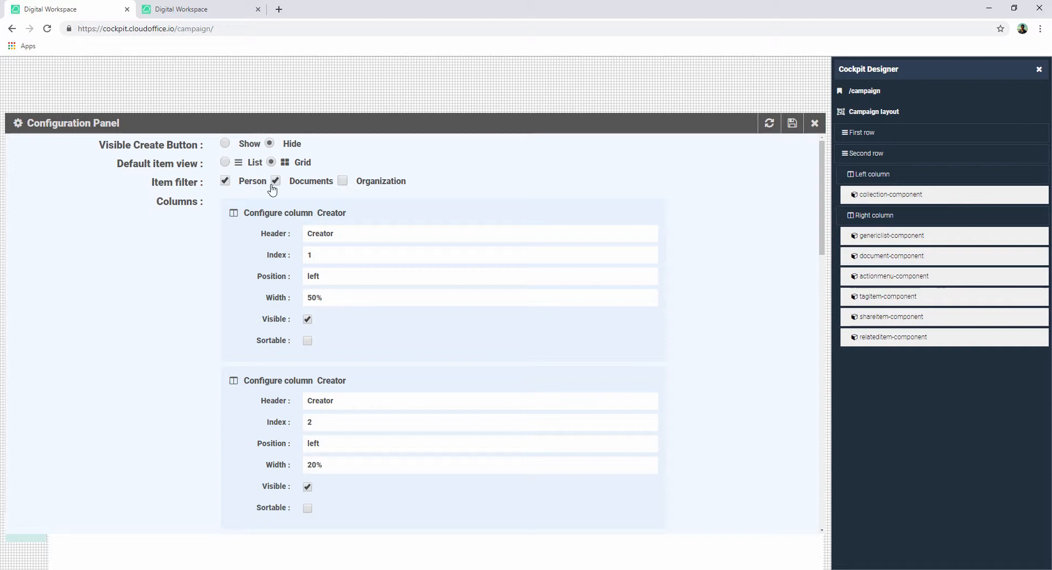
click(231, 184)
drag(300, 182, 334, 181)
click(330, 184)
- Set the Query Control list item count to 20
double_click(160, 201)
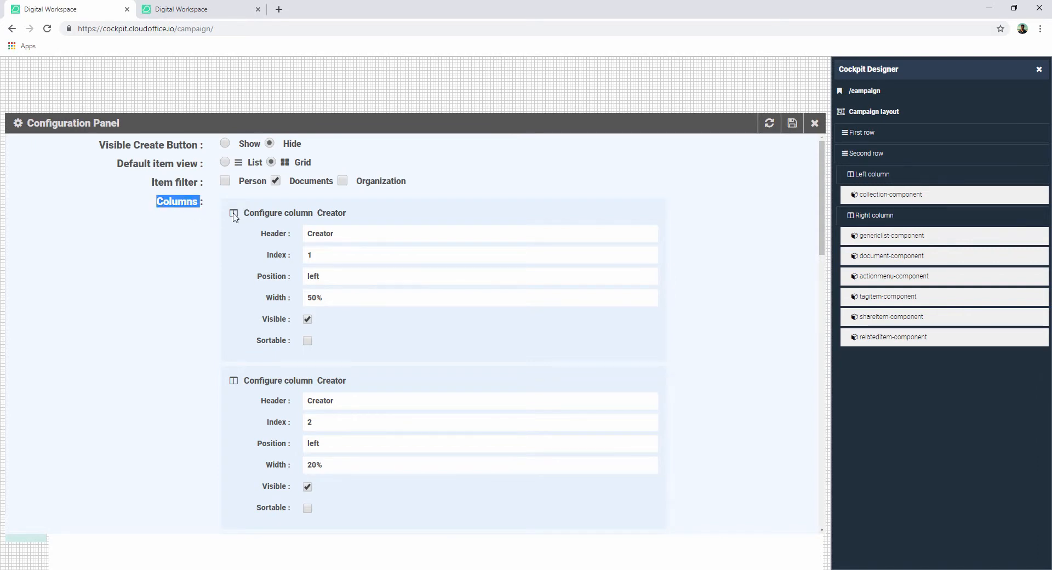
click(186, 201)
scroll(219, 274, down, 15)
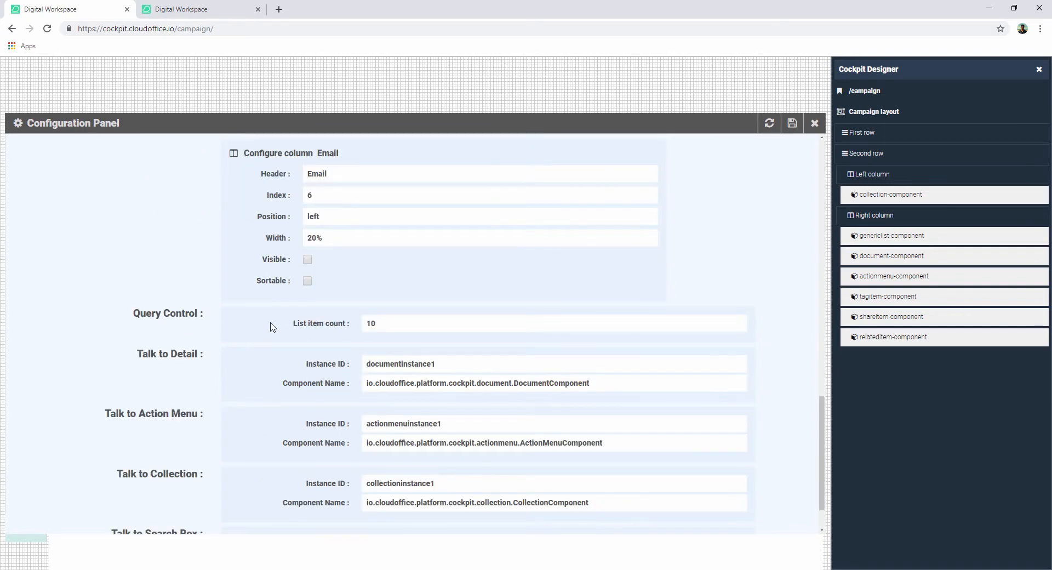
drag(294, 324, 346, 323)
click(348, 338)
click(385, 327)
click(740, 321)
click(740, 320)
click(739, 320)
- Save the genericlist-component configuration
drag(137, 355, 200, 356)
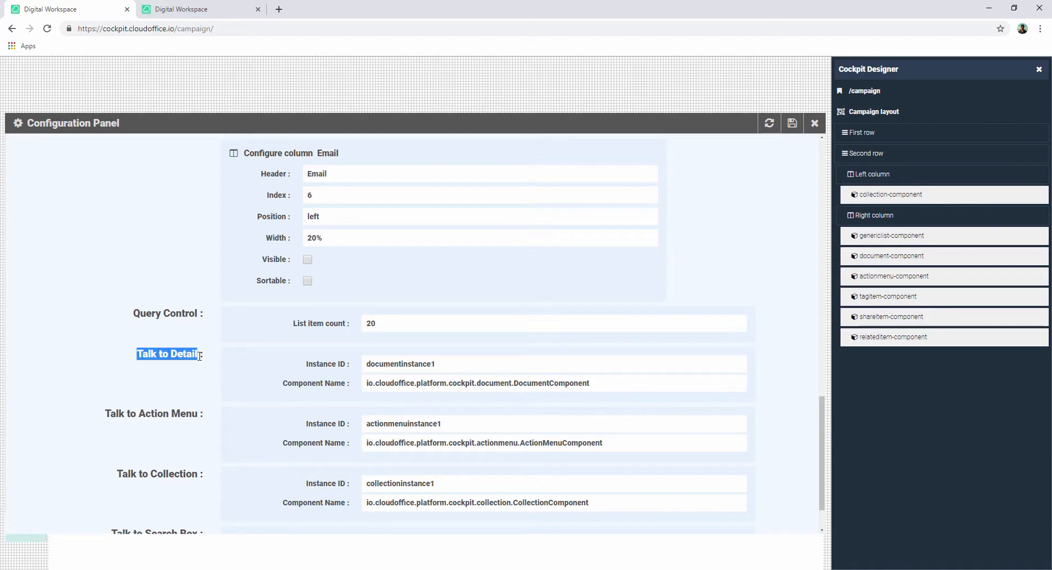
click(197, 357)
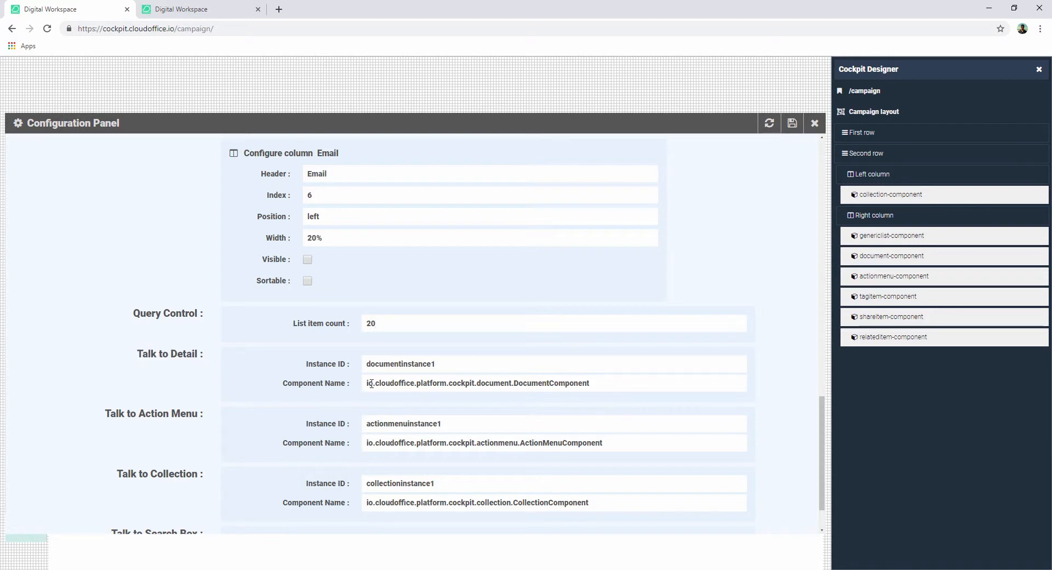
mouse_move(901, 256)
scroll(691, 323, down, 1)
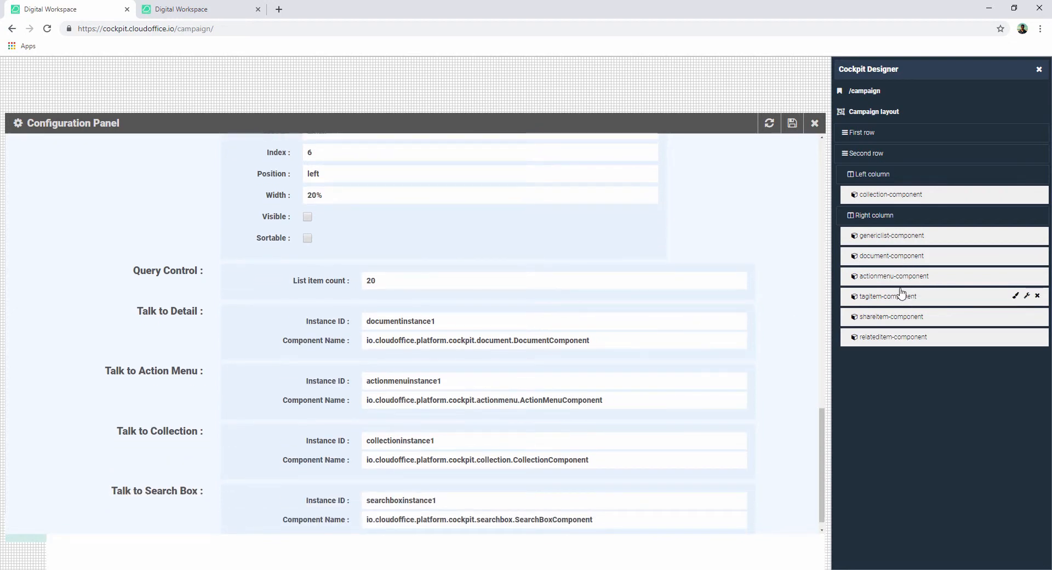
mouse_move(894, 281)
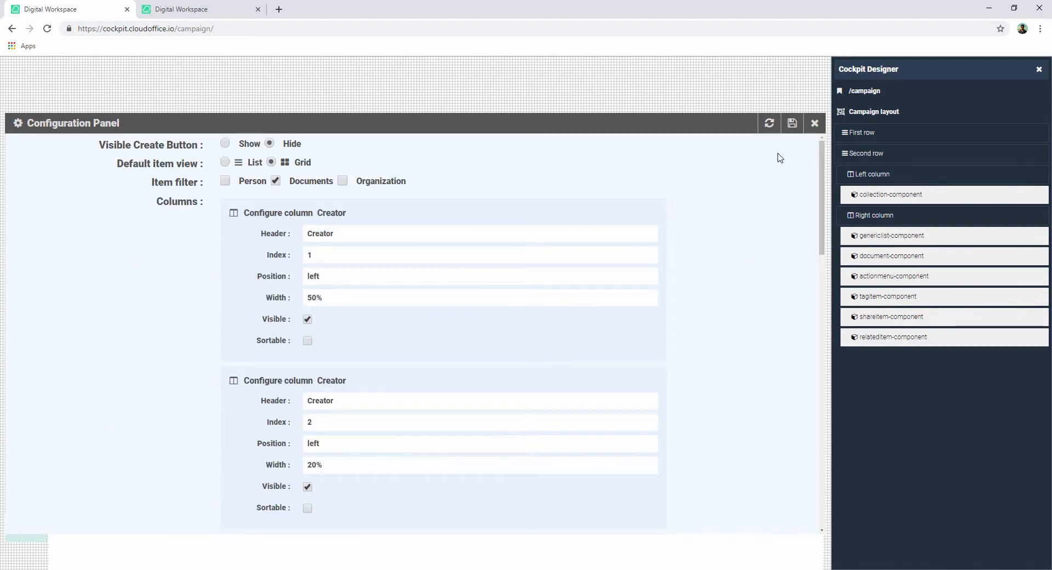
click(792, 125)
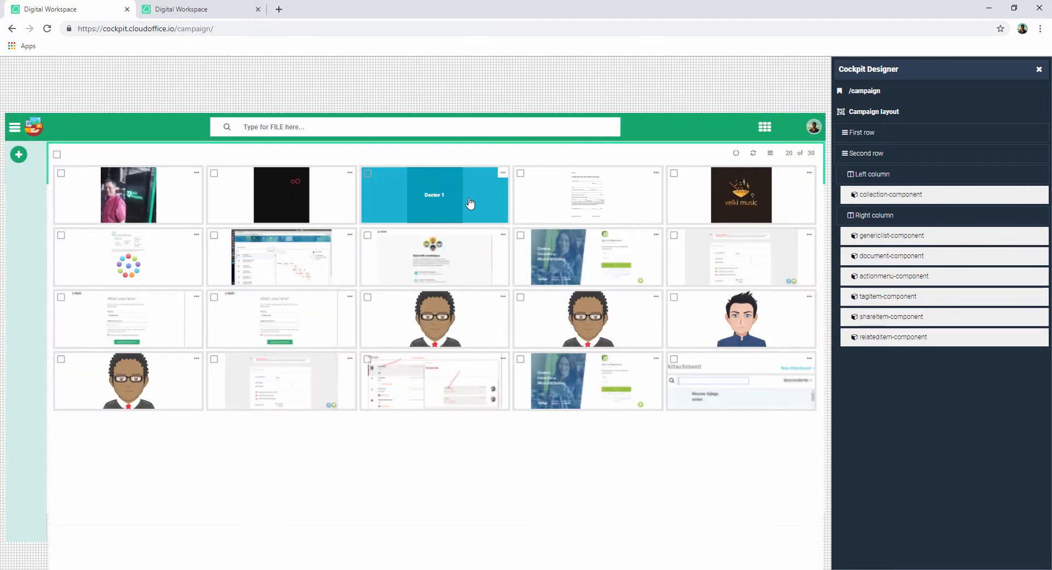
- Switch the campaign page's file list to list view and open the details of login.png
click(771, 154)
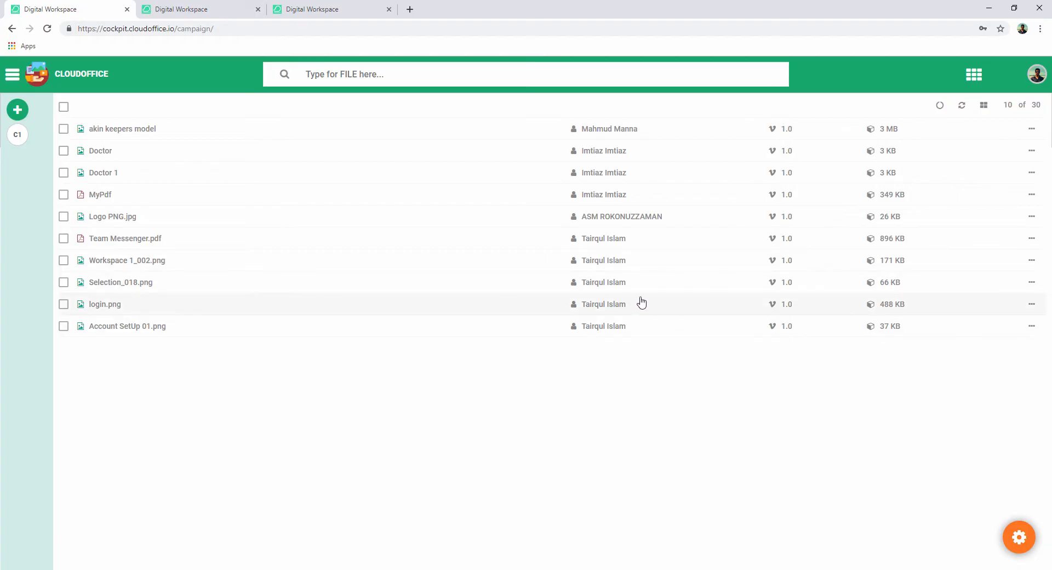
click(138, 308)
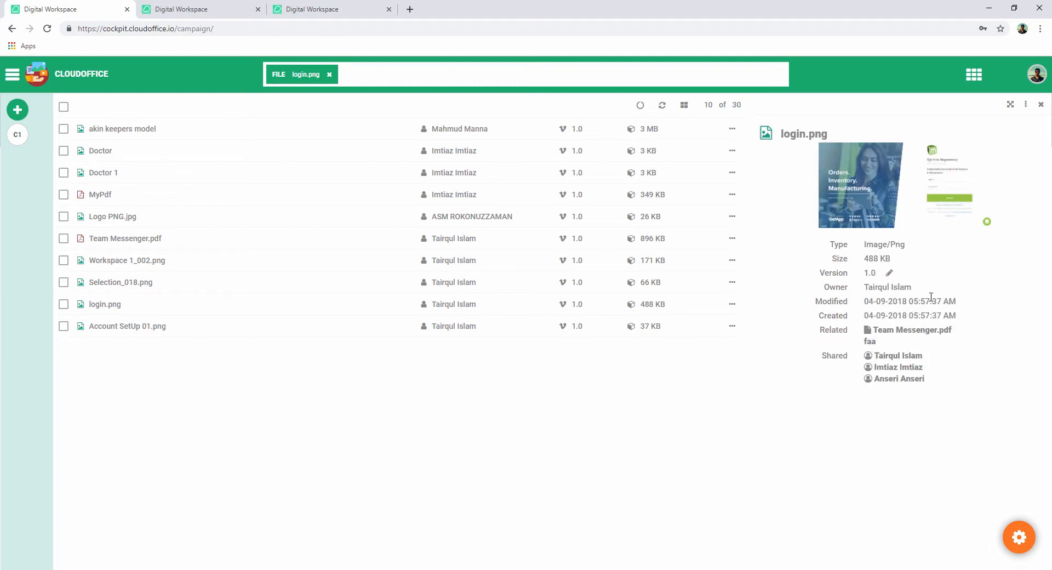
click(1010, 106)
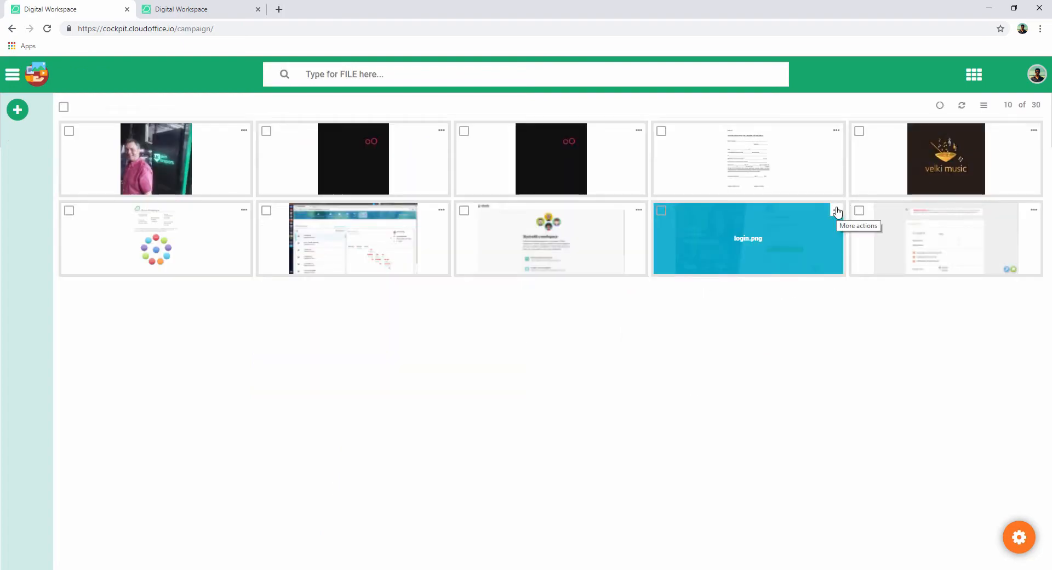
- Preview login.png from its more-actions menu and return to the file grid
click(837, 210)
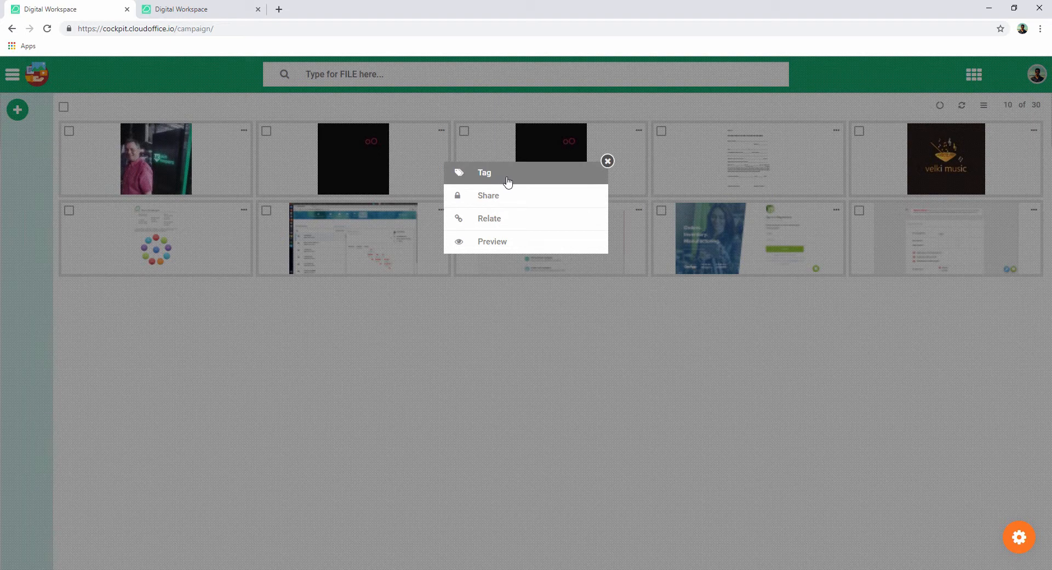
click(530, 243)
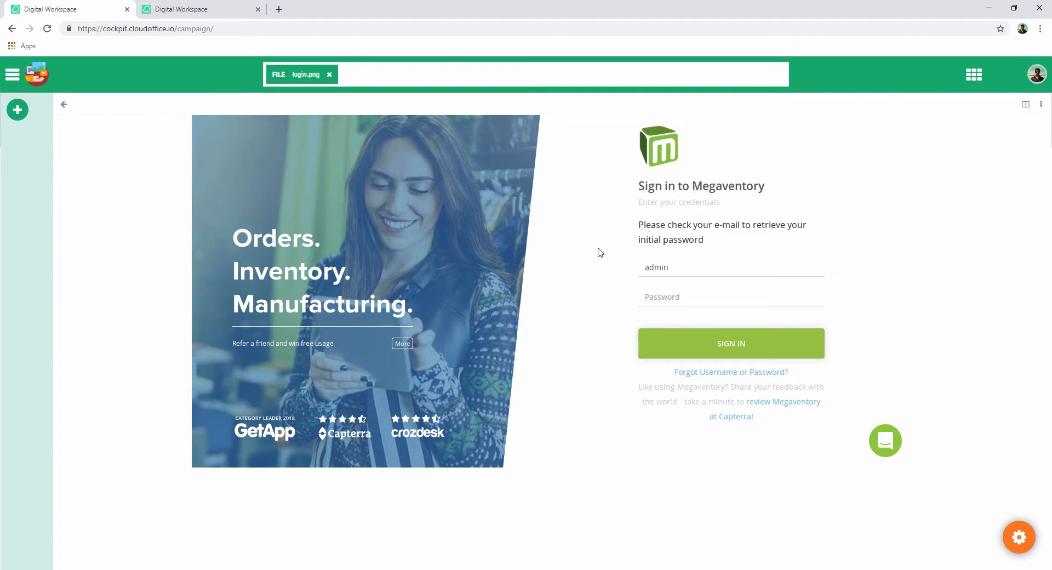
click(64, 106)
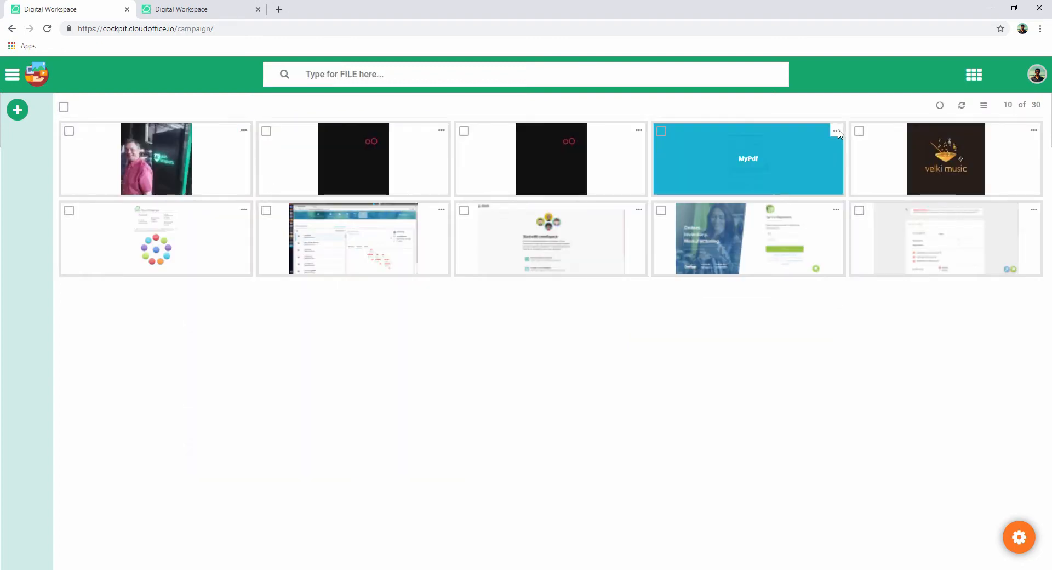
- Preview the MyPdf file and scroll through its pages
click(836, 131)
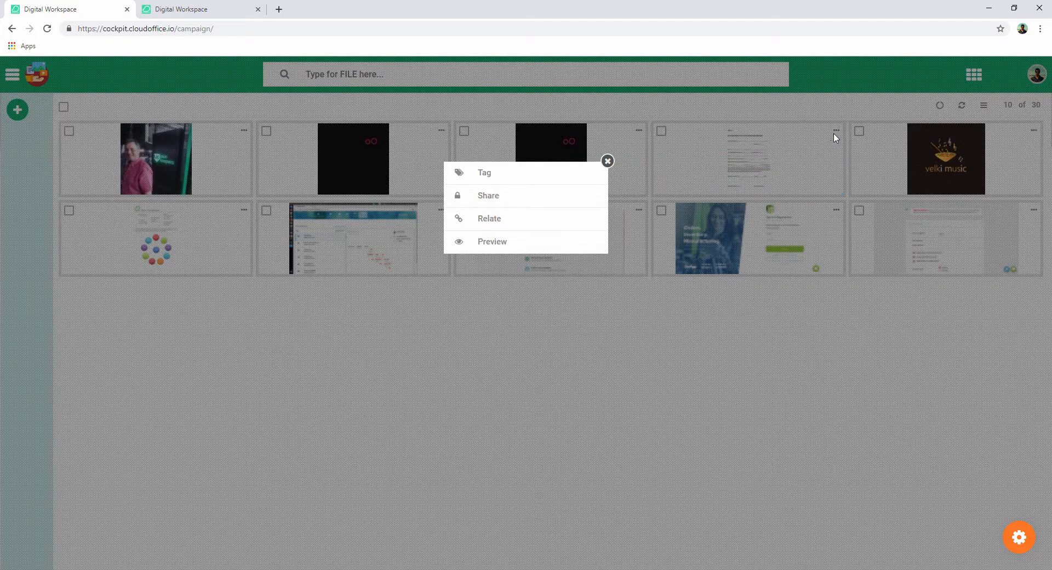
click(504, 241)
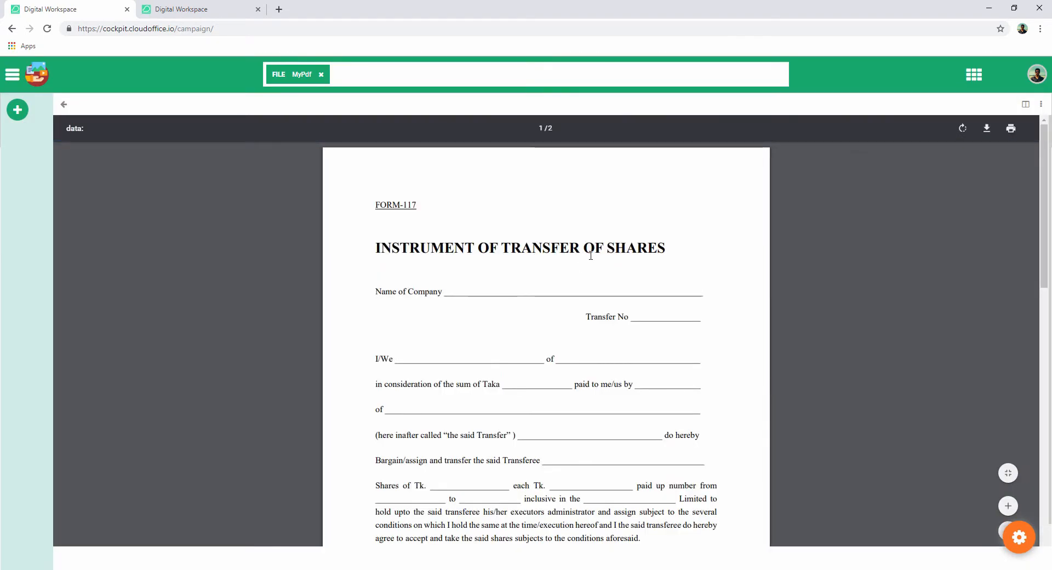
scroll(590, 256, down, 7)
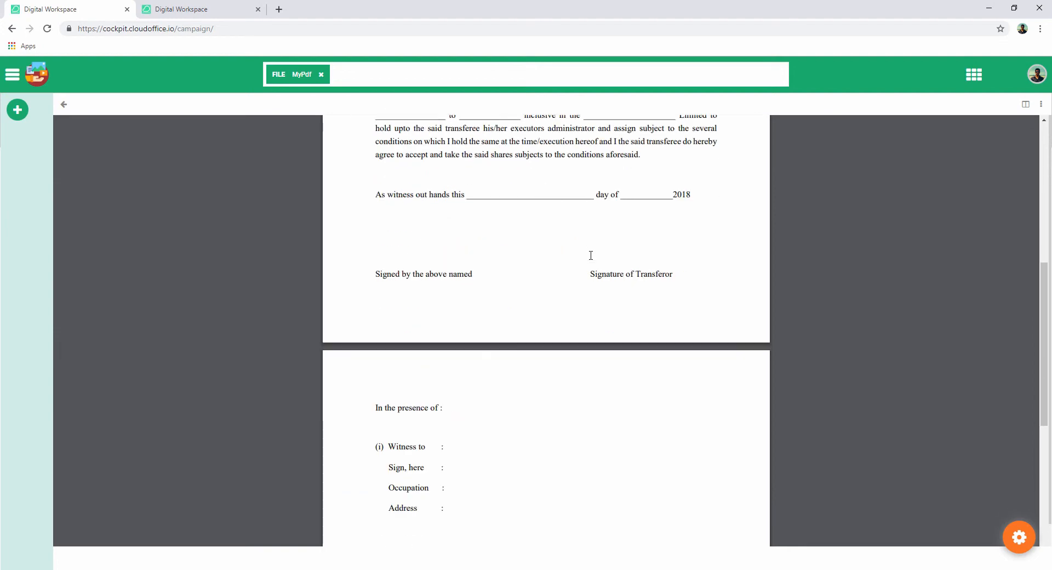
scroll(590, 255, down, 7)
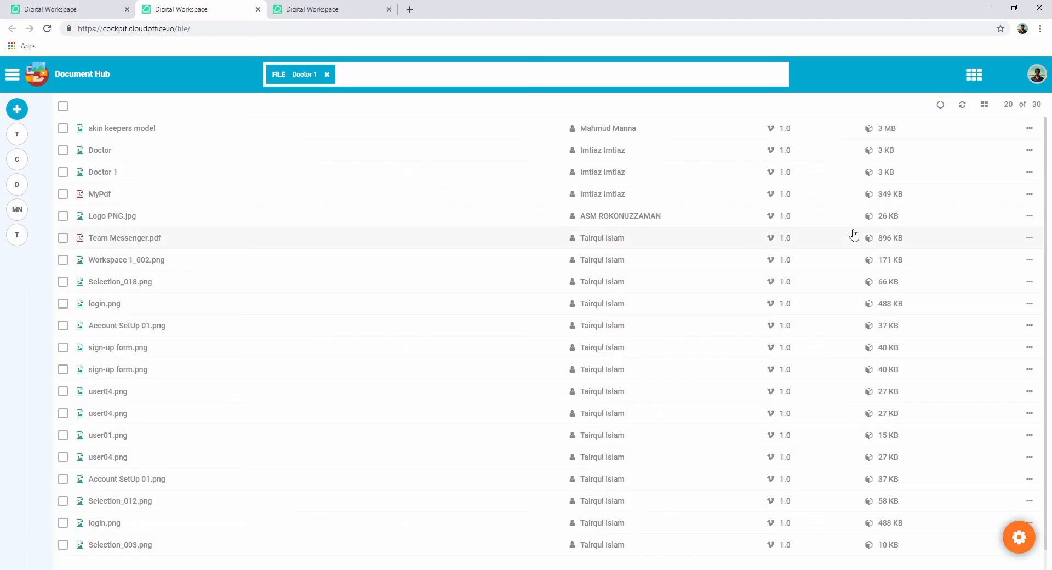
- Try tagging the akin keepers model file with cusom tag, then close the tag panel
click(1029, 130)
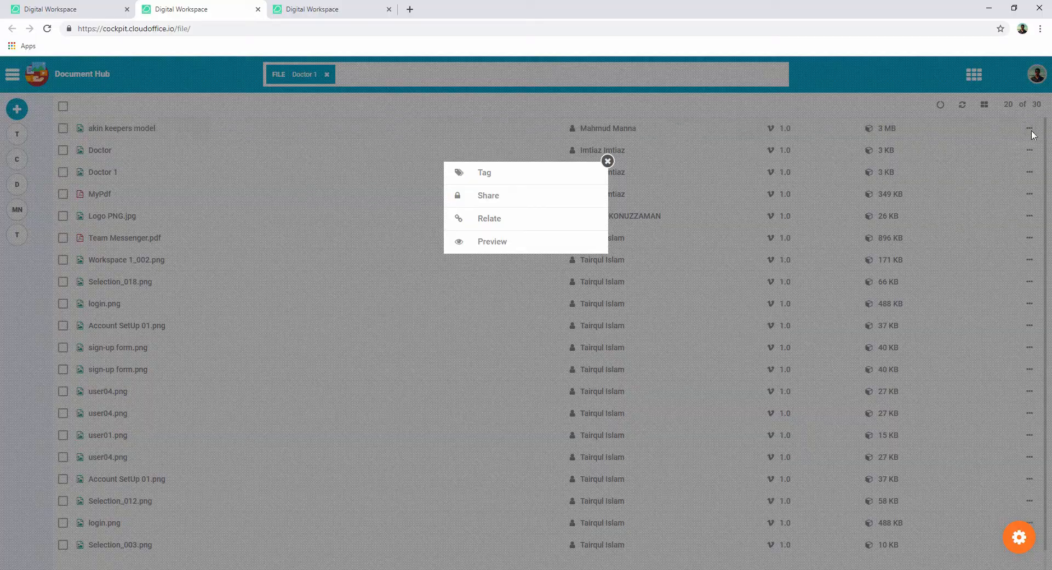
click(528, 178)
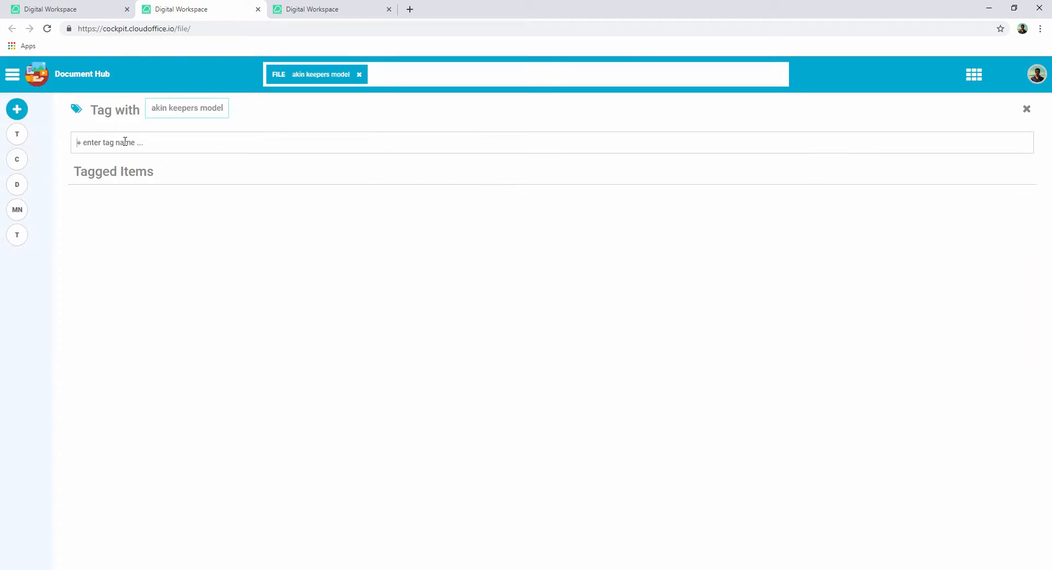
text(cusom)
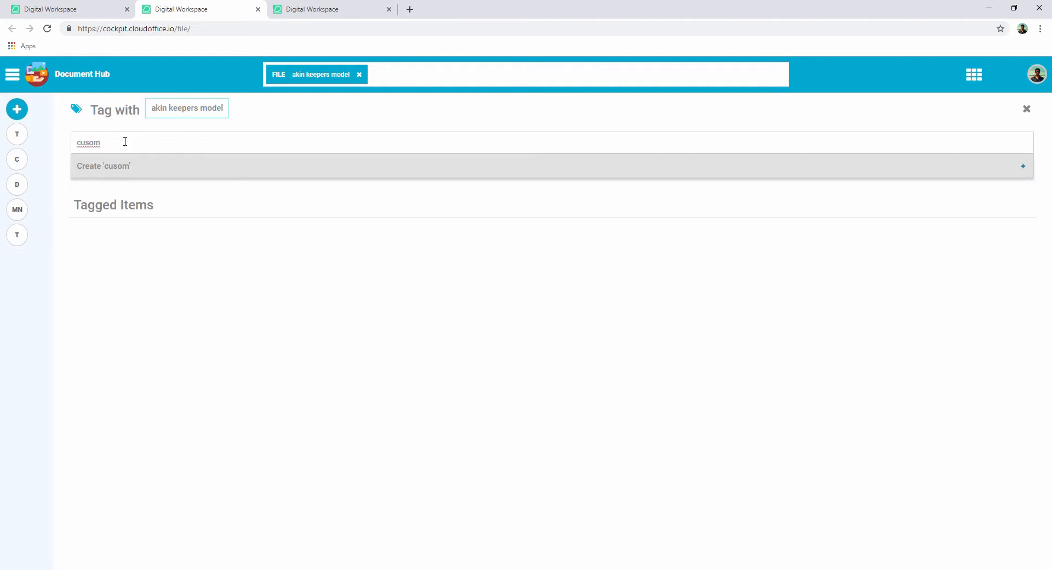
text( tag)
drag(82, 142, 126, 144)
key(BackSpace)
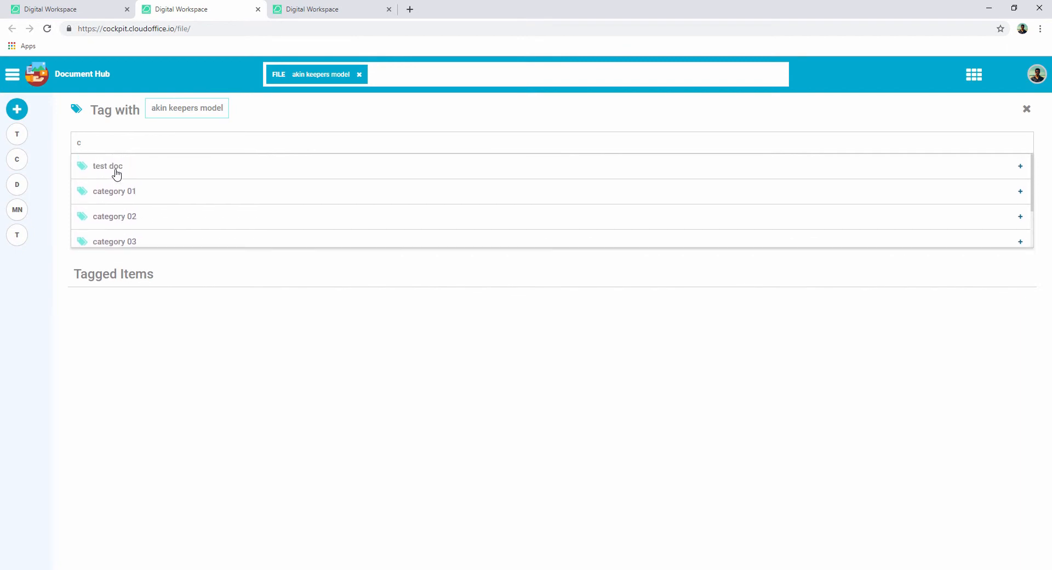
scroll(116, 174, down, 1)
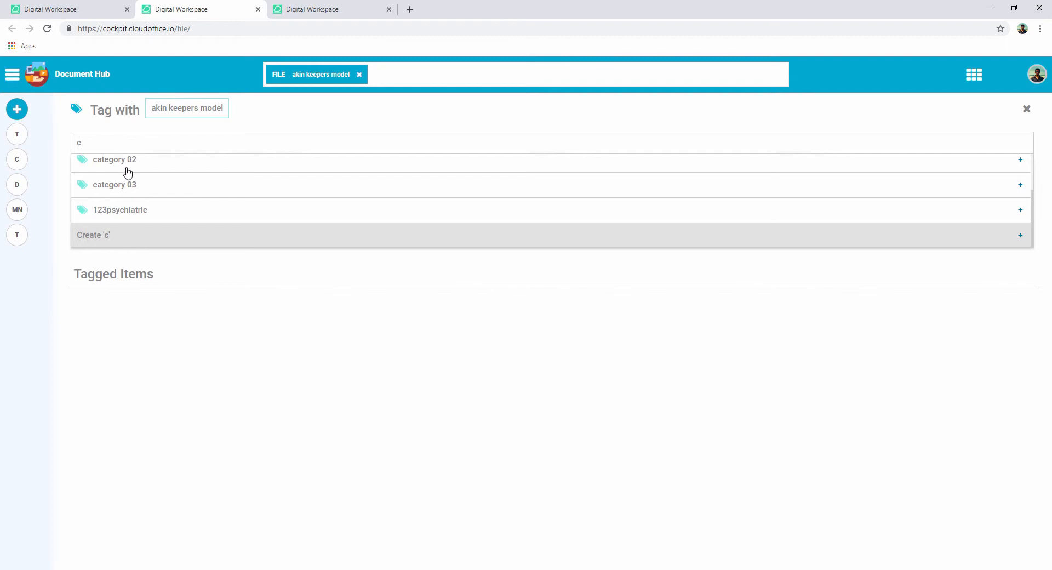
click(1027, 113)
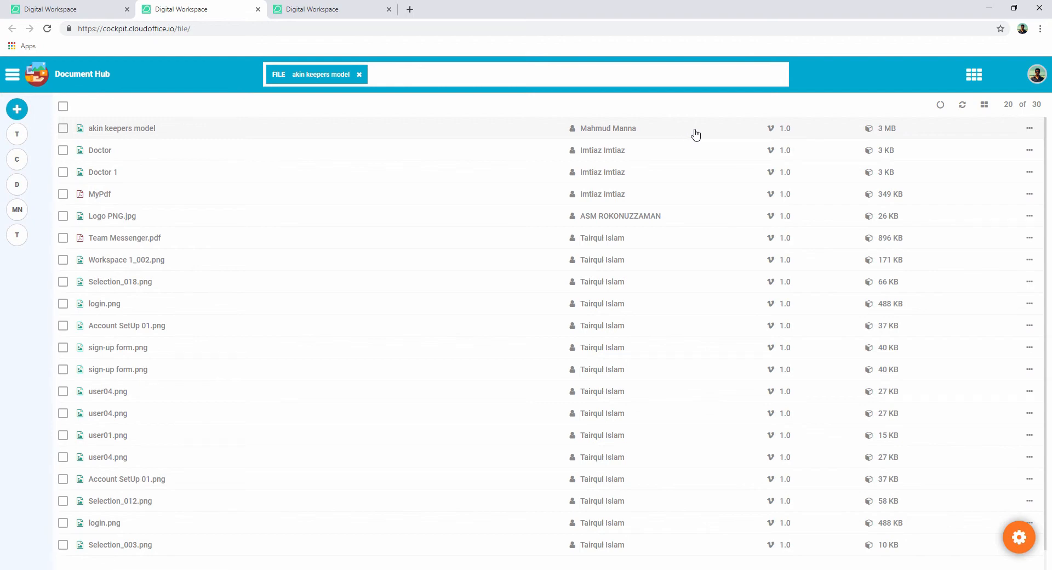
- Open the Share panel for the Doctor file and close it
click(1030, 150)
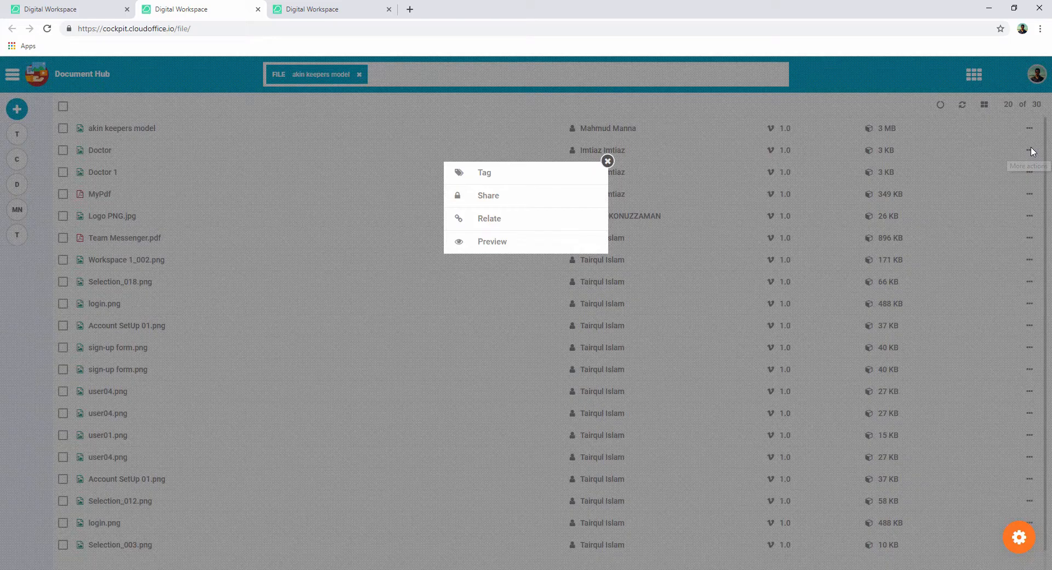
click(505, 201)
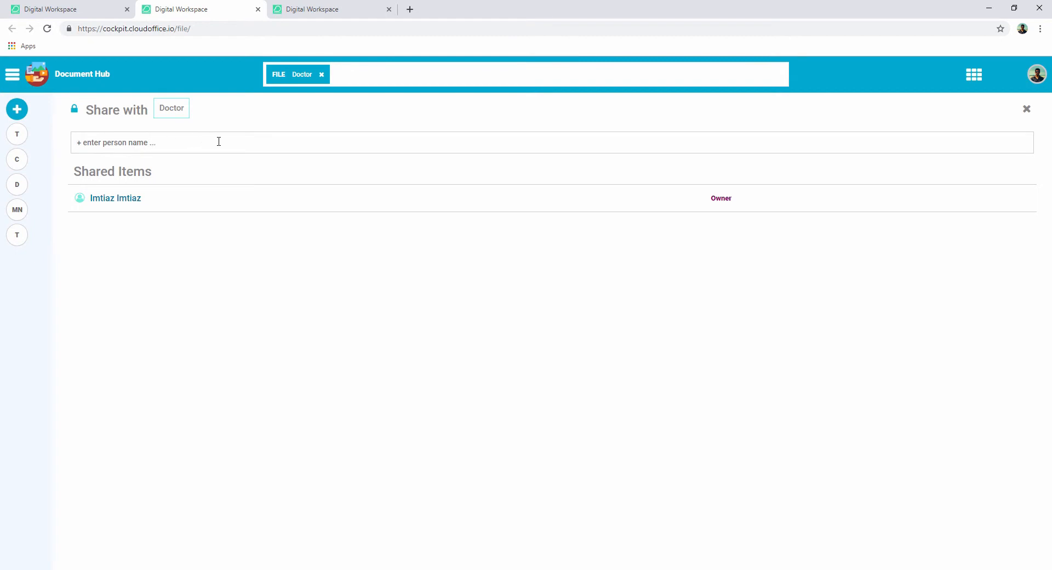
click(1027, 109)
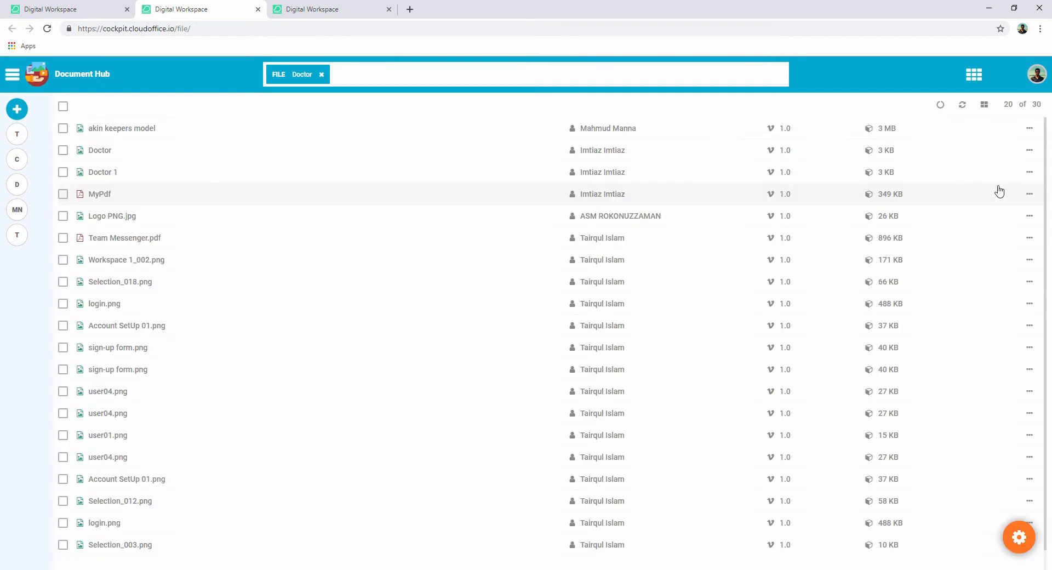
- Open the Relate panel for the Doctor file
click(1030, 151)
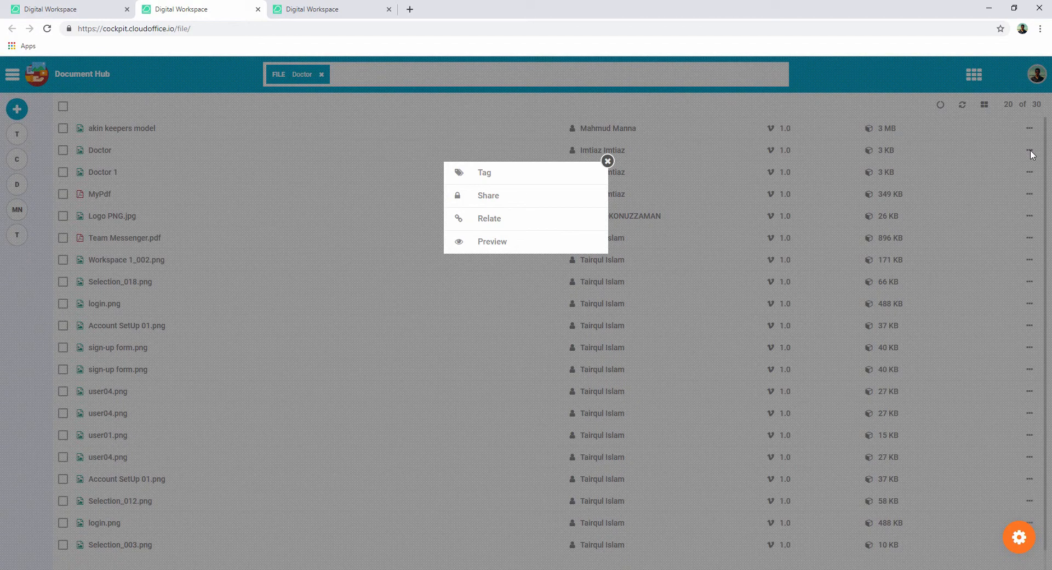
click(535, 217)
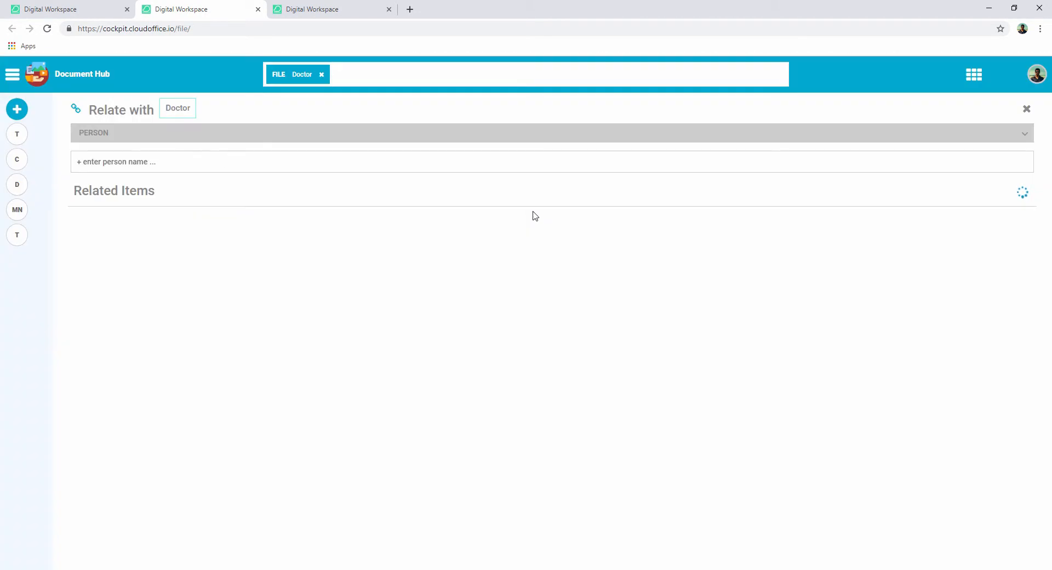